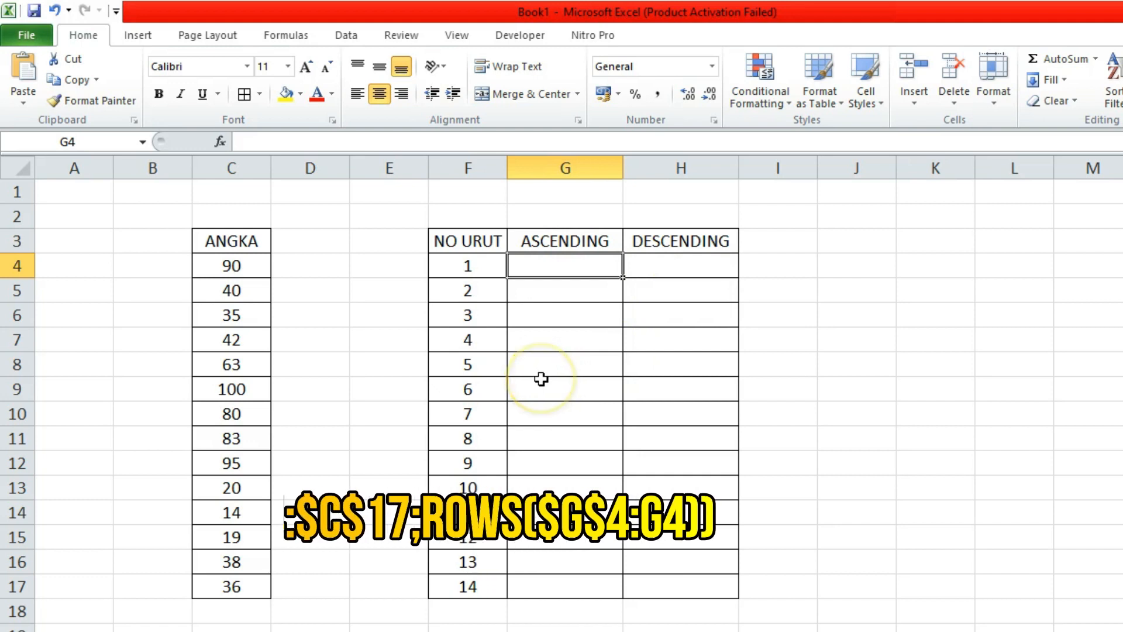
- Start a SMALL formula in cell G4 with the ANGKA values C4:C17 as its array
text(=)
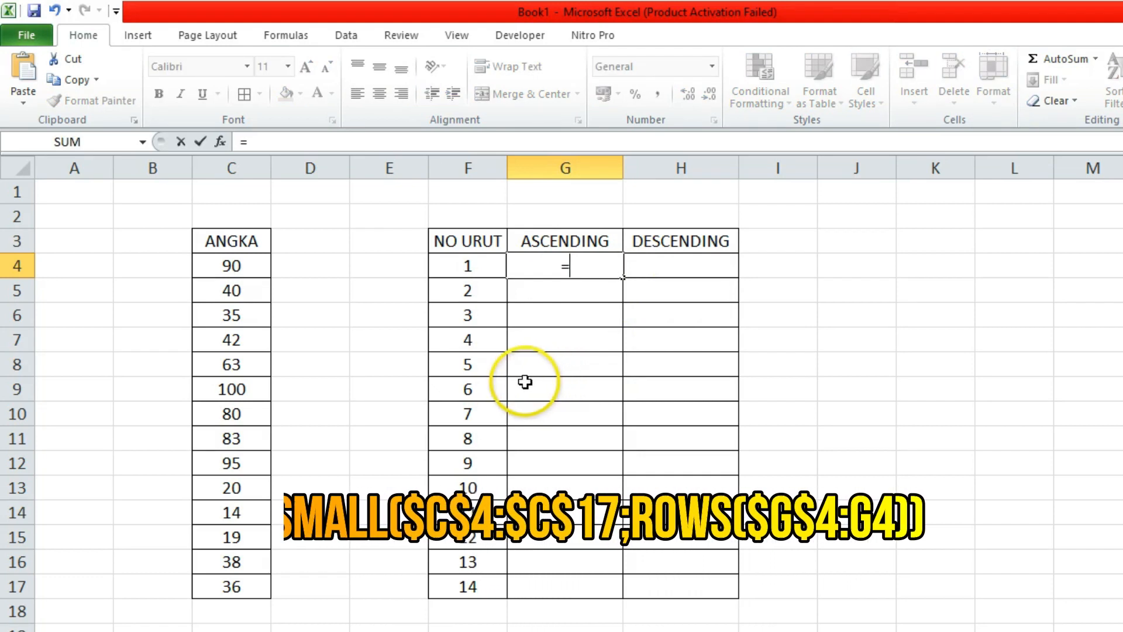
text(SMALL)
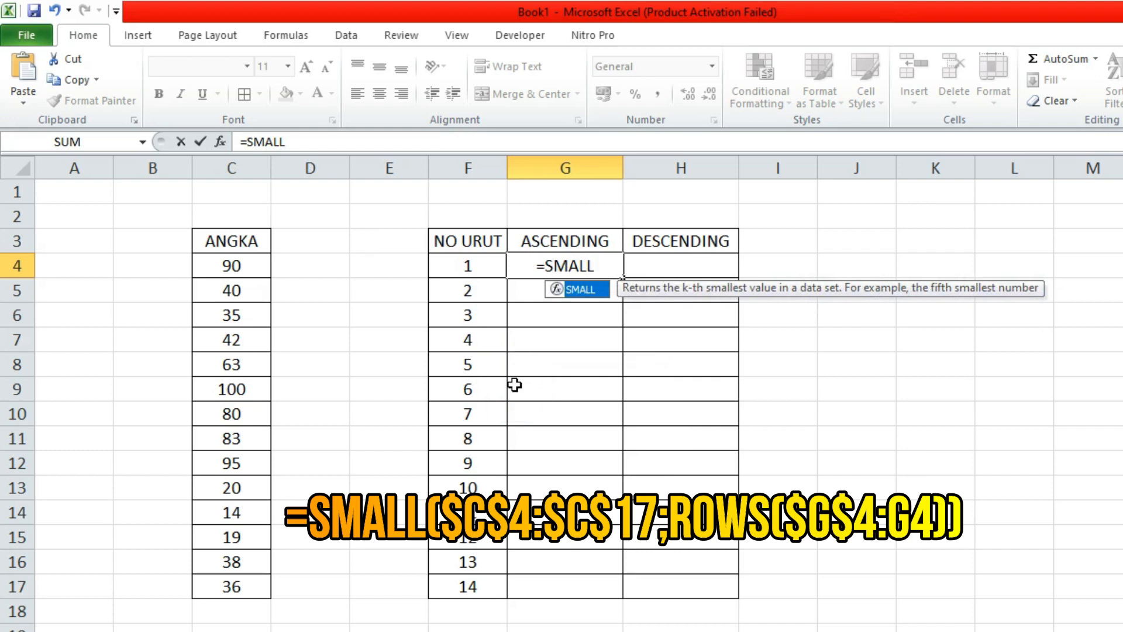
text(()
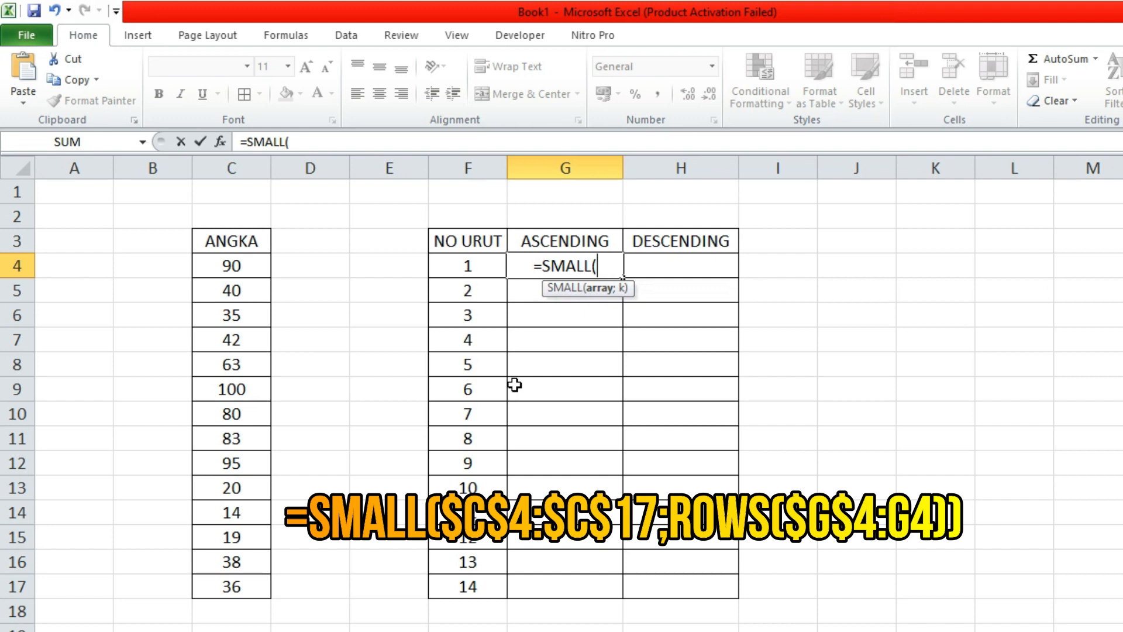
click(244, 266)
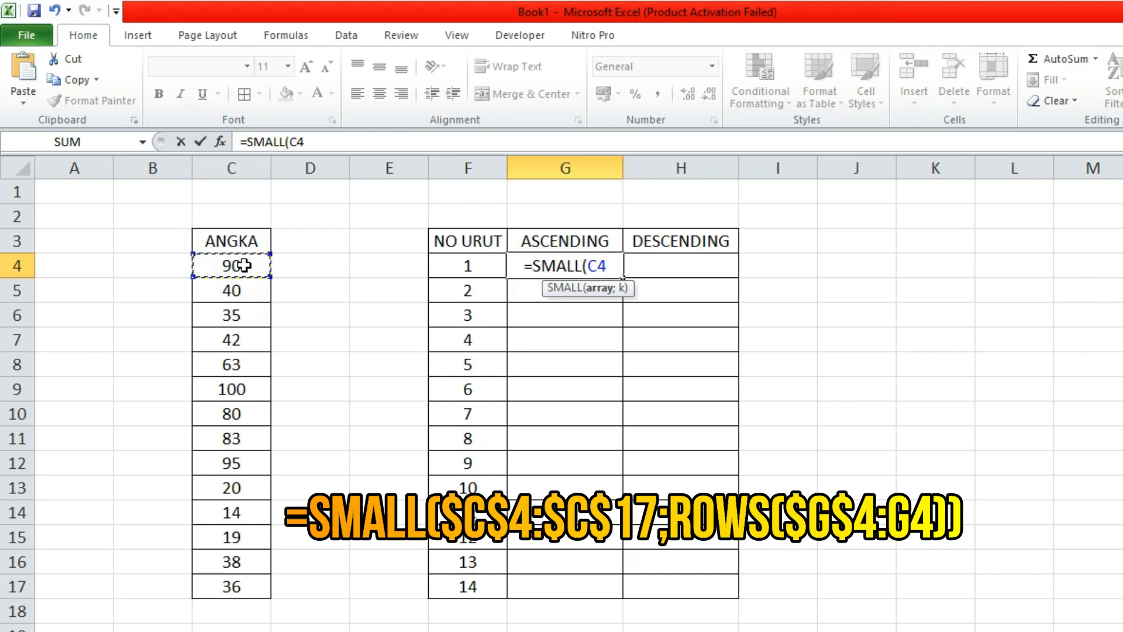
drag(241, 265, 234, 585)
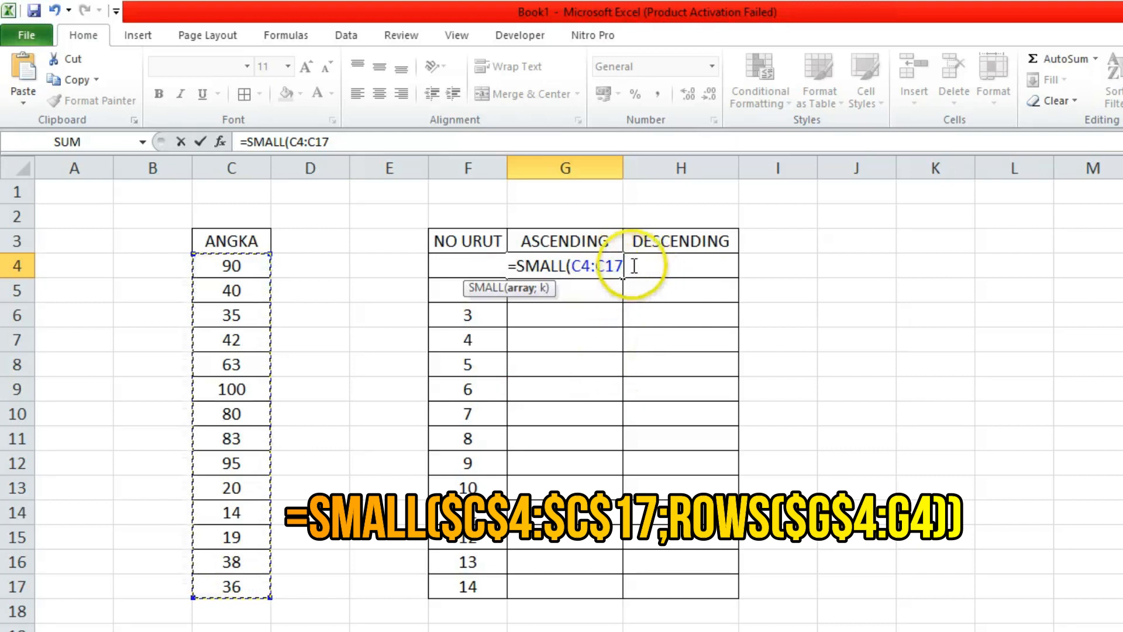
- Complete the G4 formula with ROWS(G4:G4) as the k argument, giving =SMALL(C4:C17;ROWS(G4:G4))
text(;)
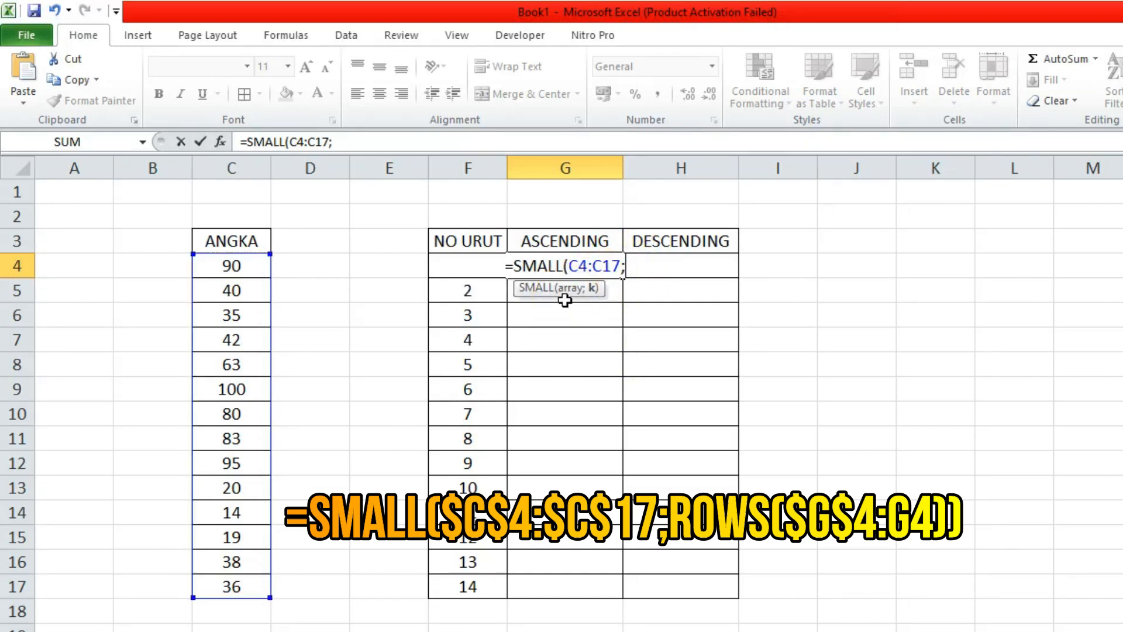
text(ROWS)
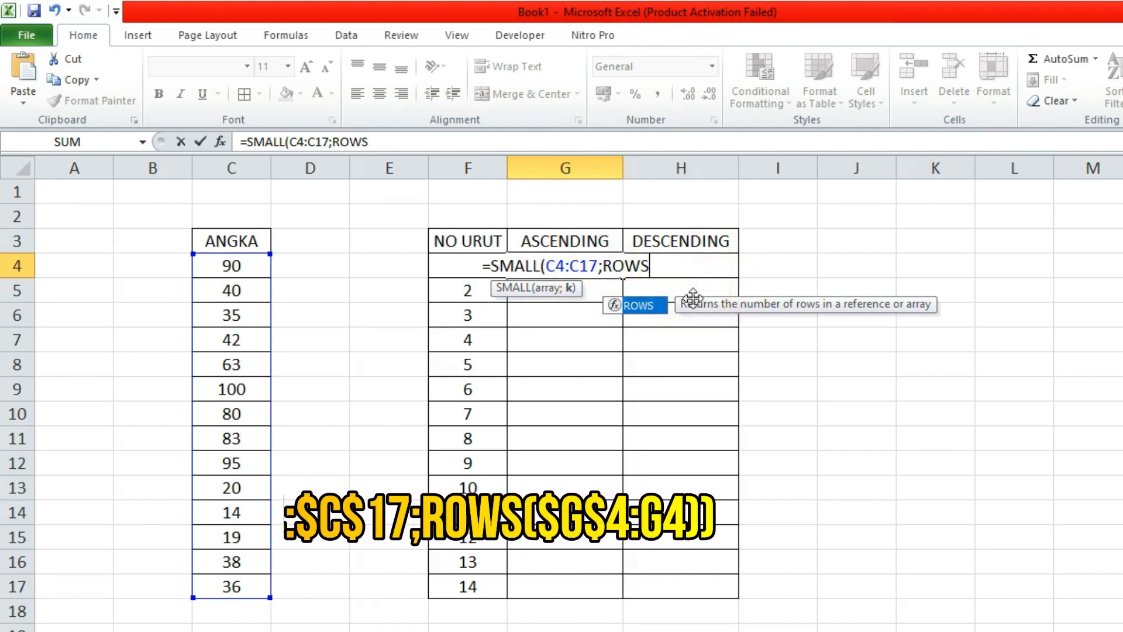
text(()
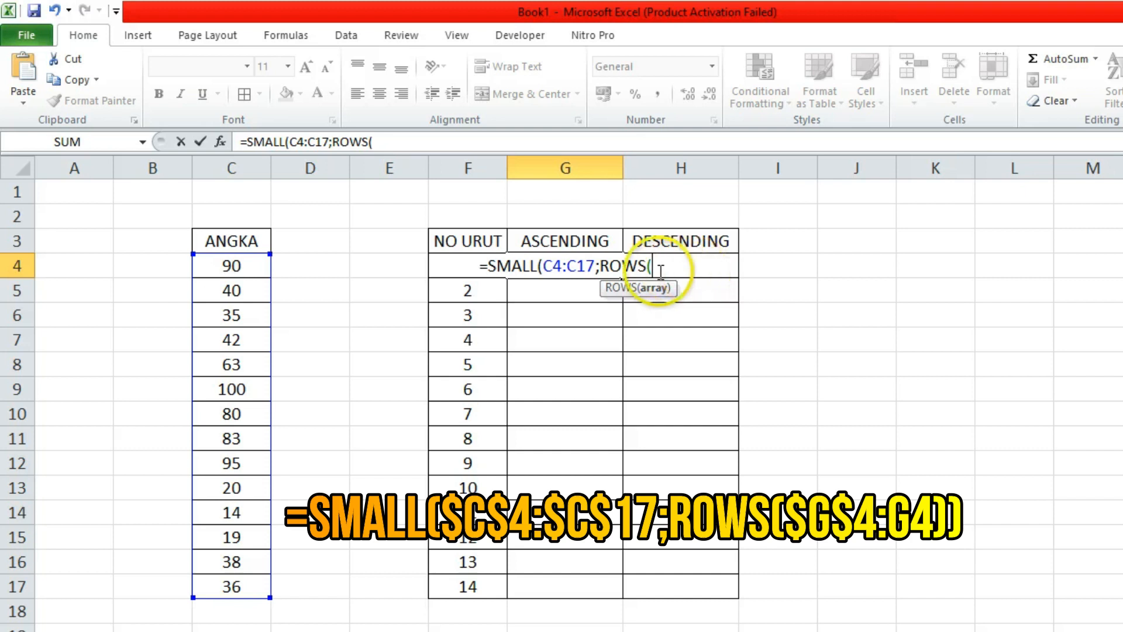
text(G)
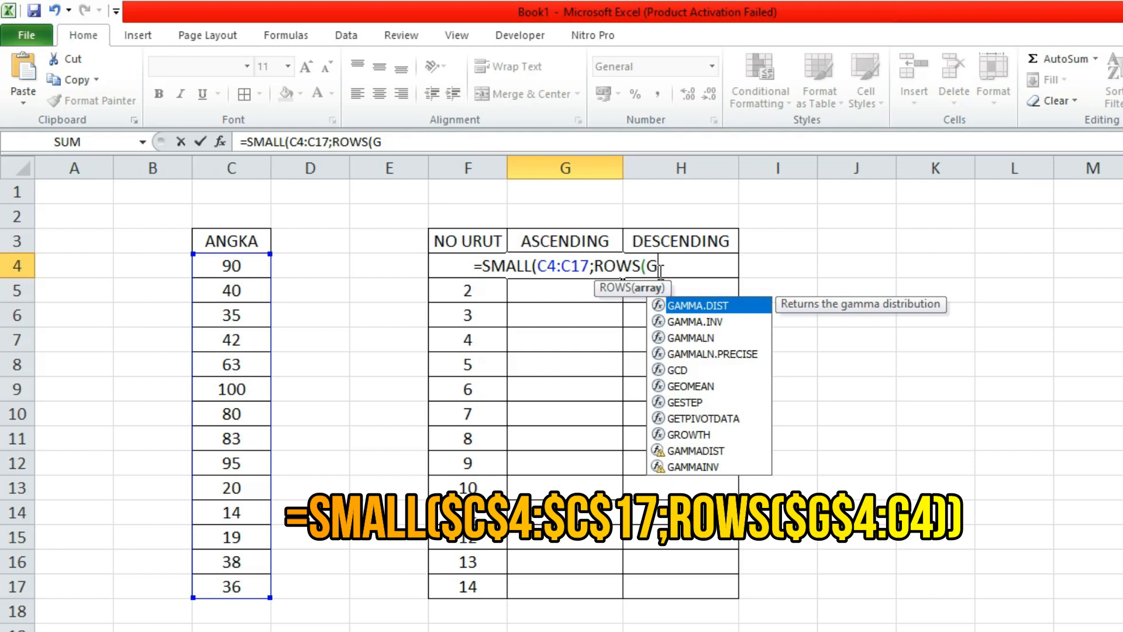
text(4)
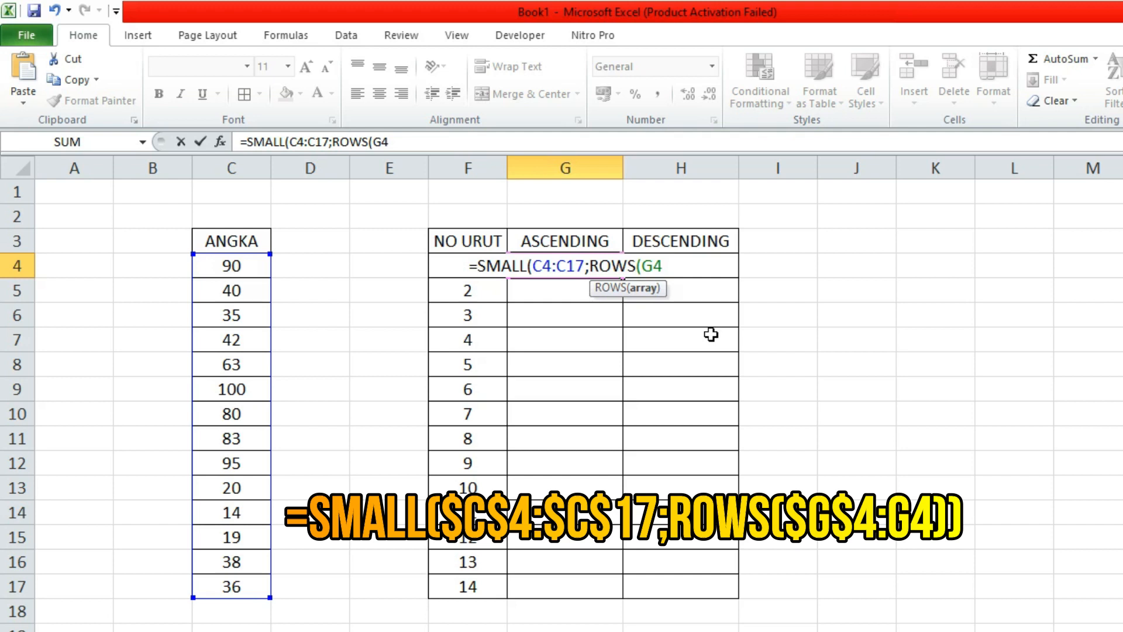
text(:)
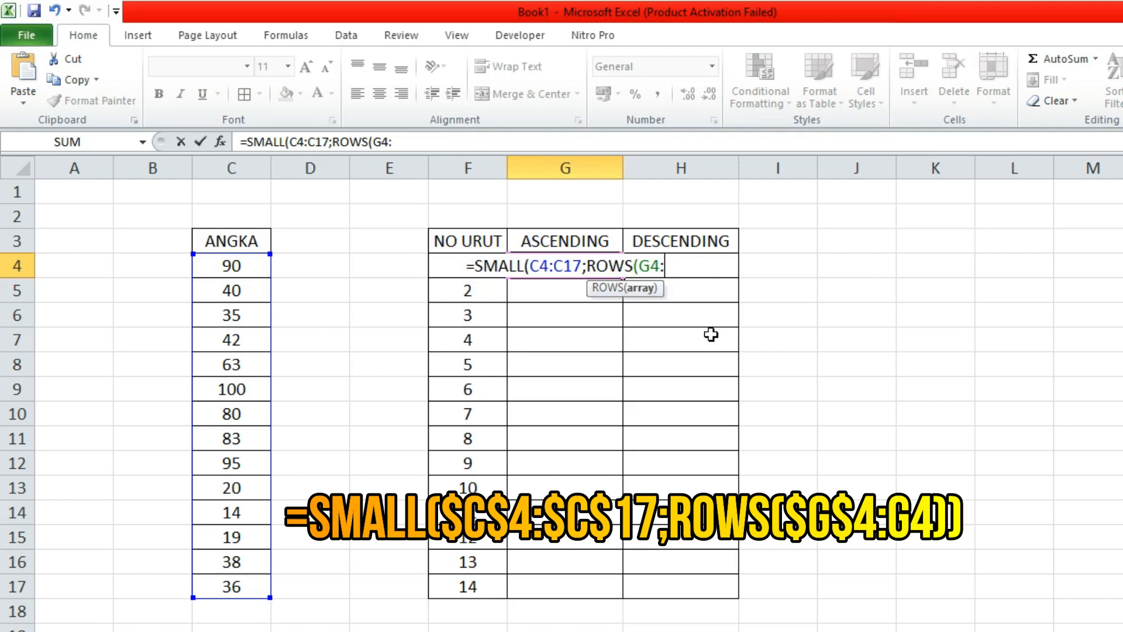
text(G)
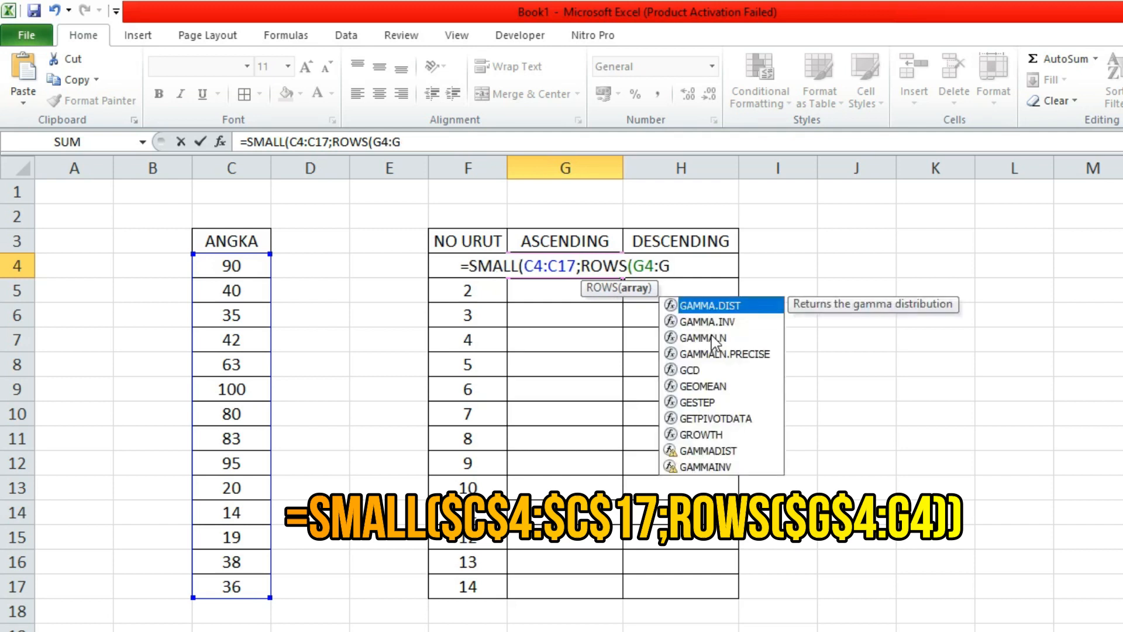
text(4)
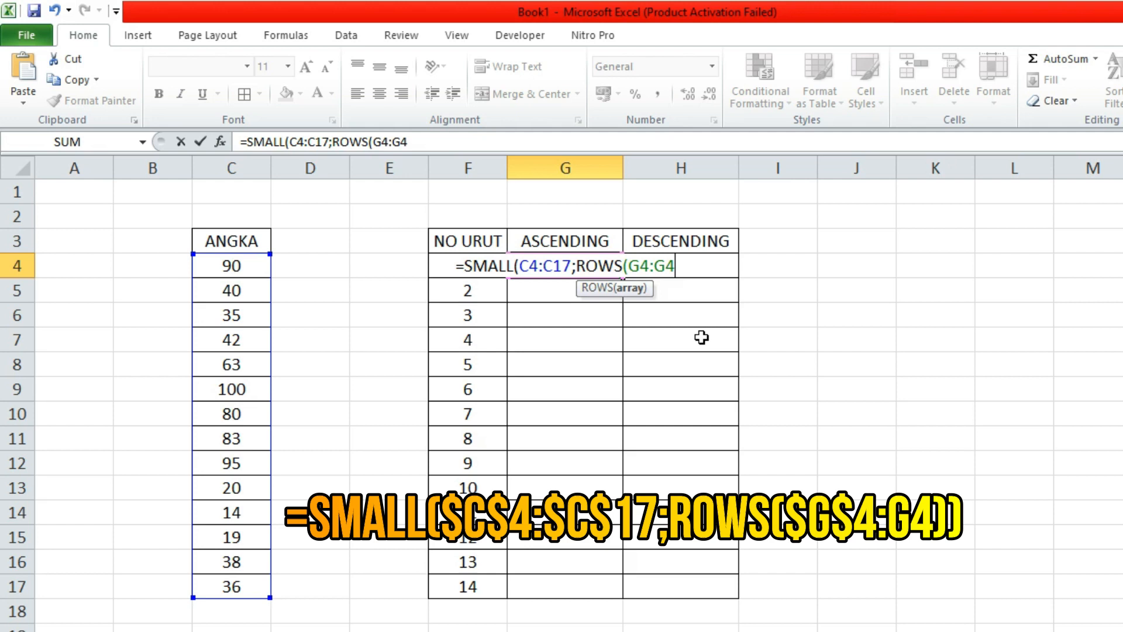
text())
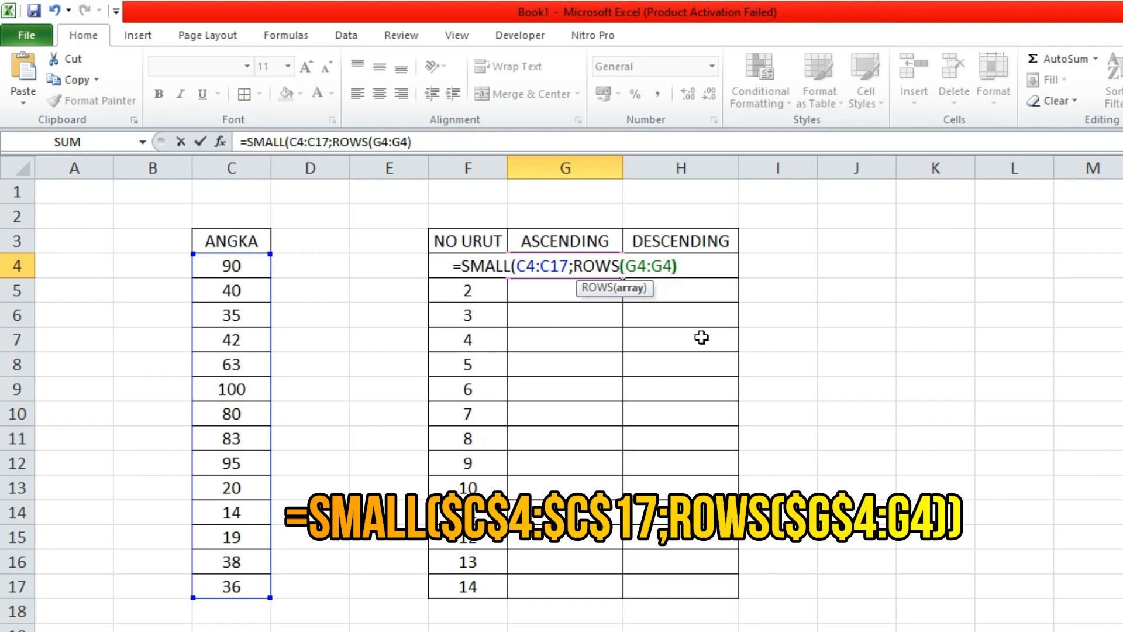
text())
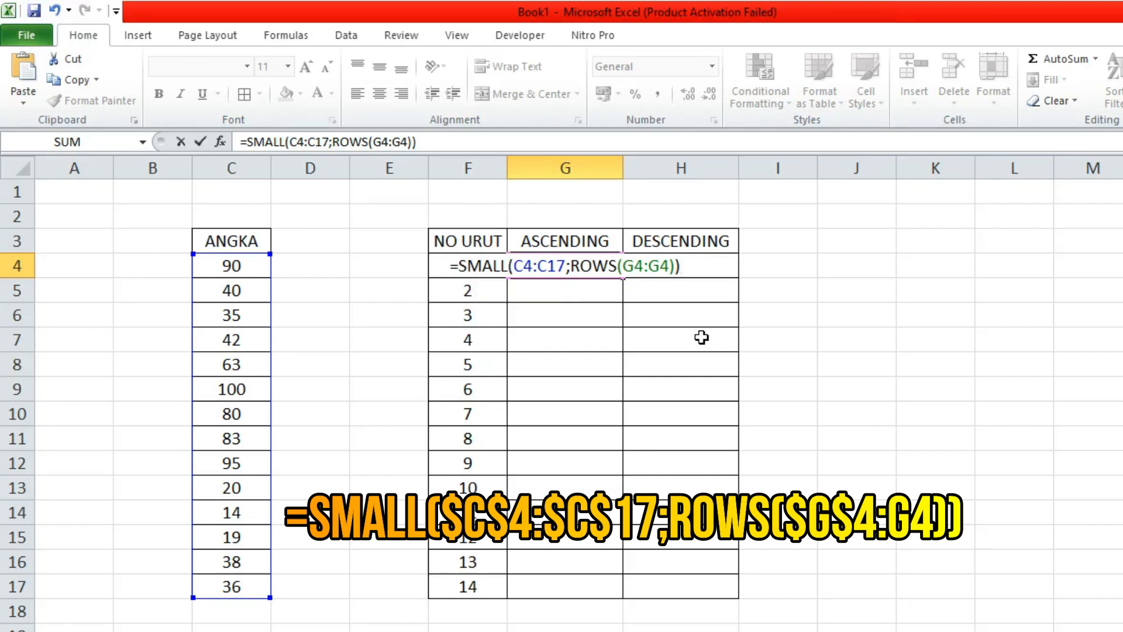
key(Return)
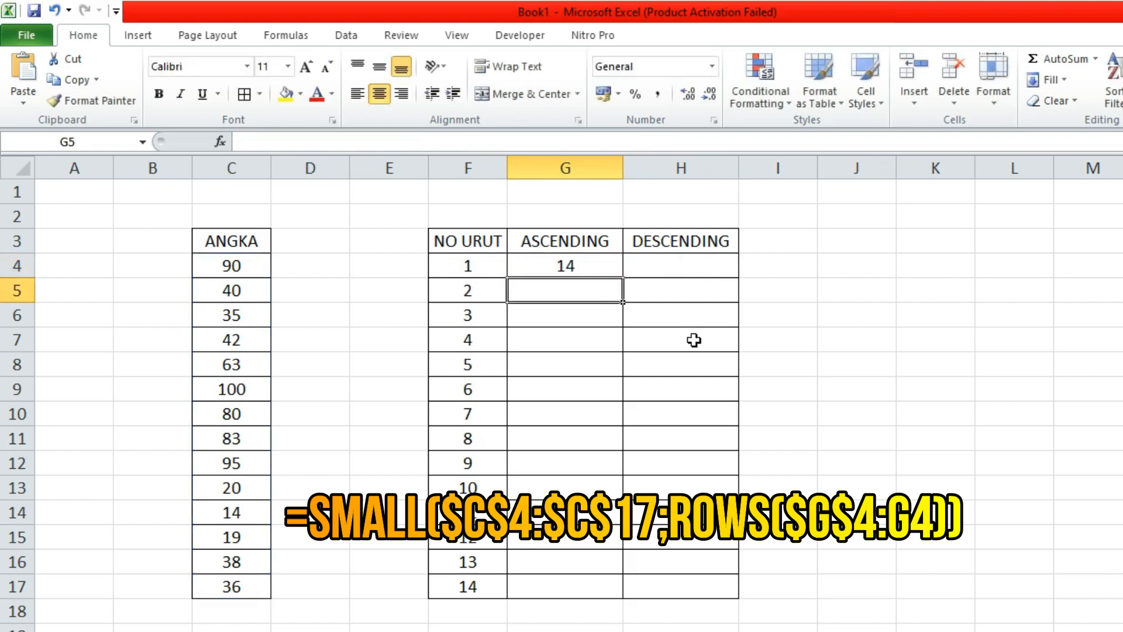
- Make the references in the G4 formula absolute except the last one, giving =SMALL($C$4:$C$17;ROWS($G$4:G4))
click(588, 266)
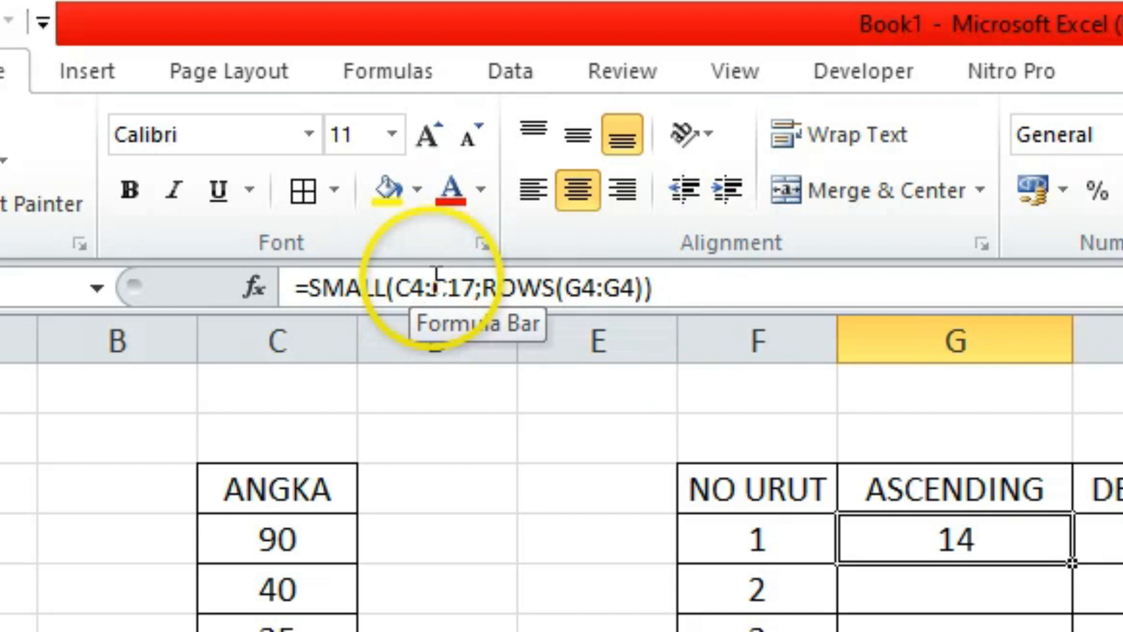
click(415, 287)
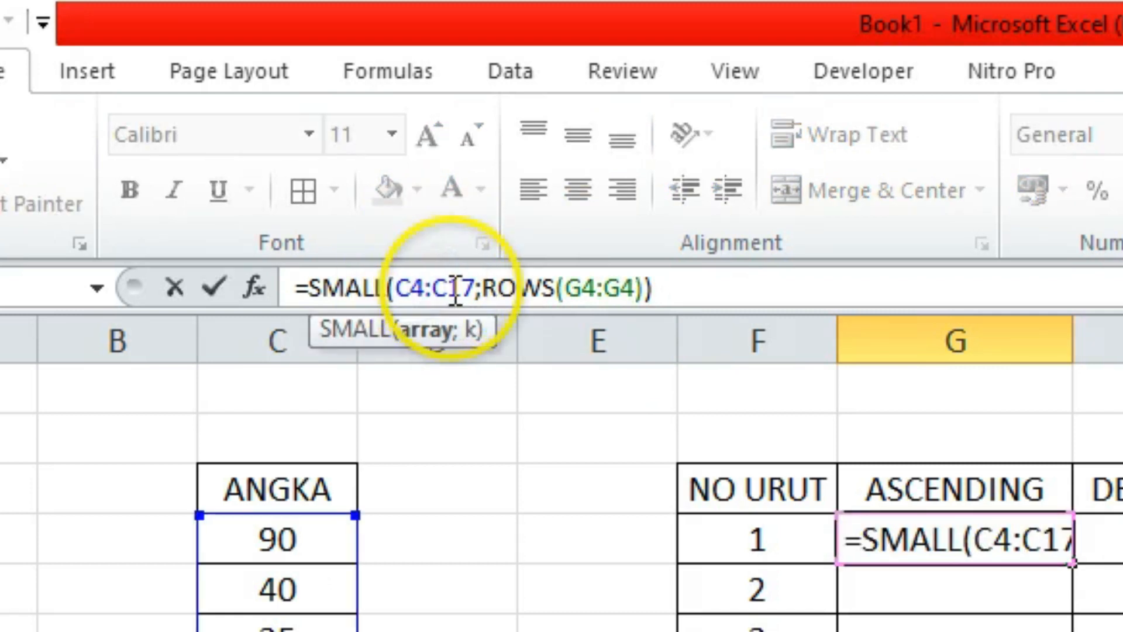
click(474, 289)
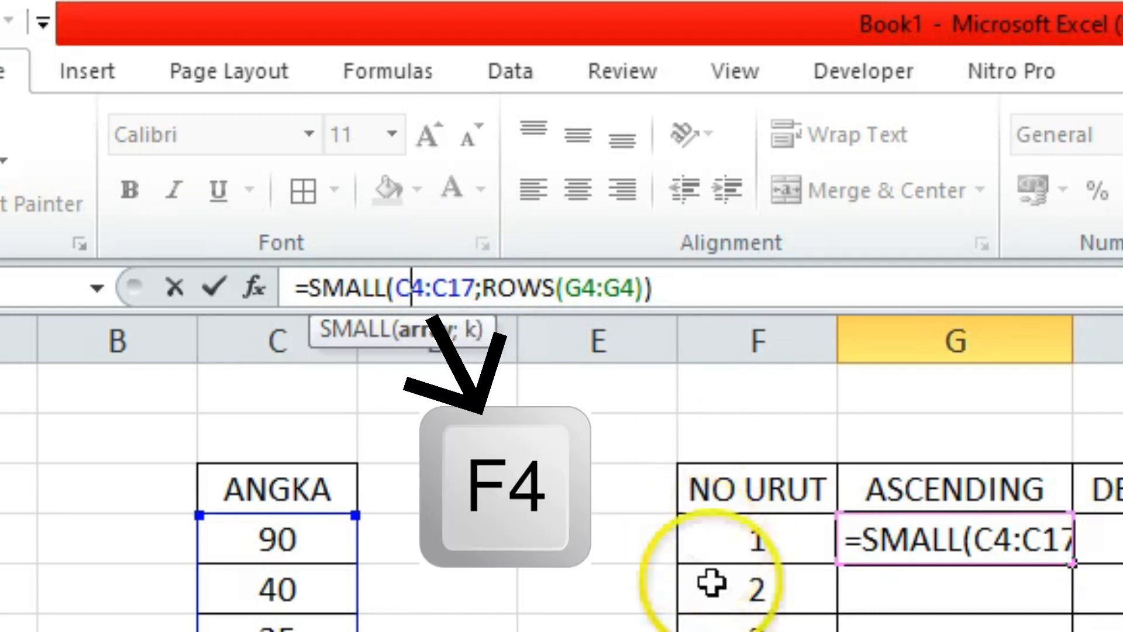
key(F4)
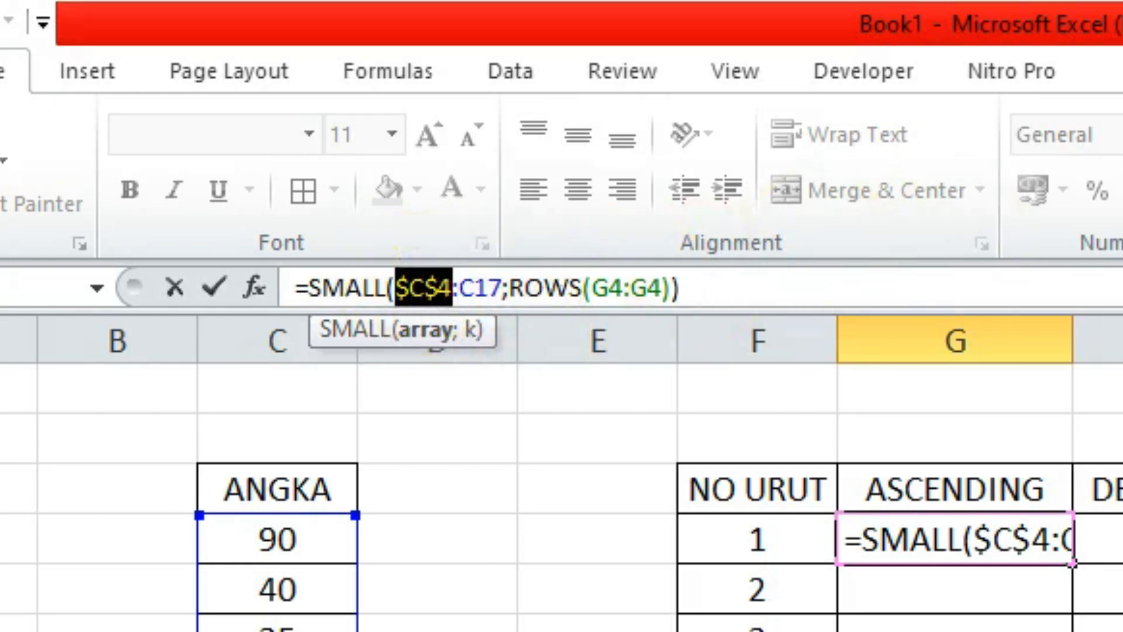
click(487, 287)
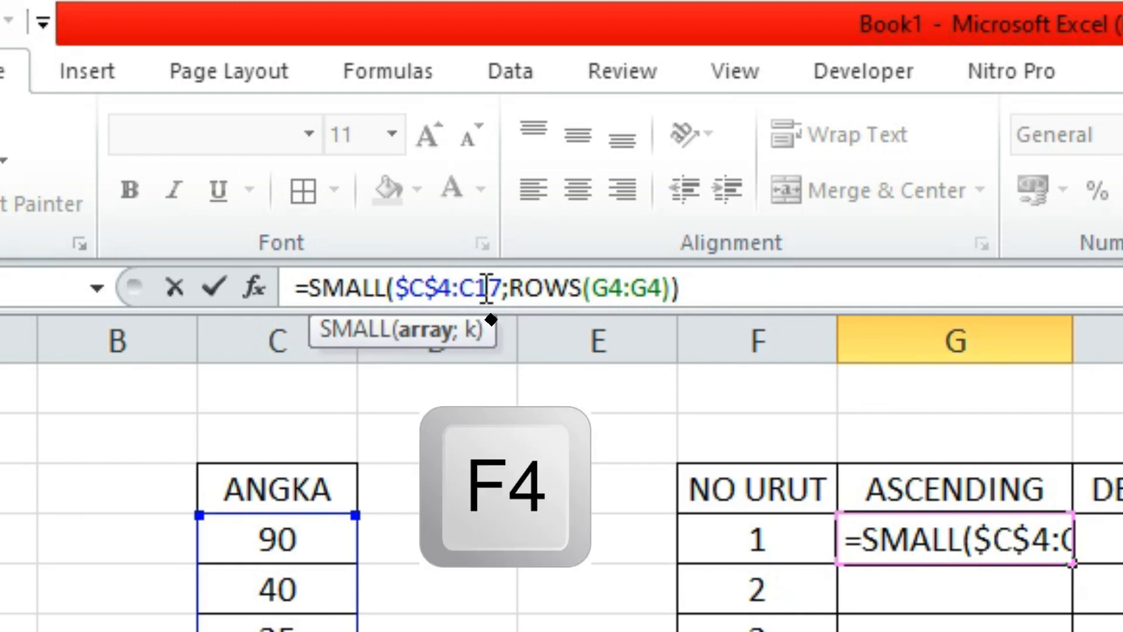
key(F4)
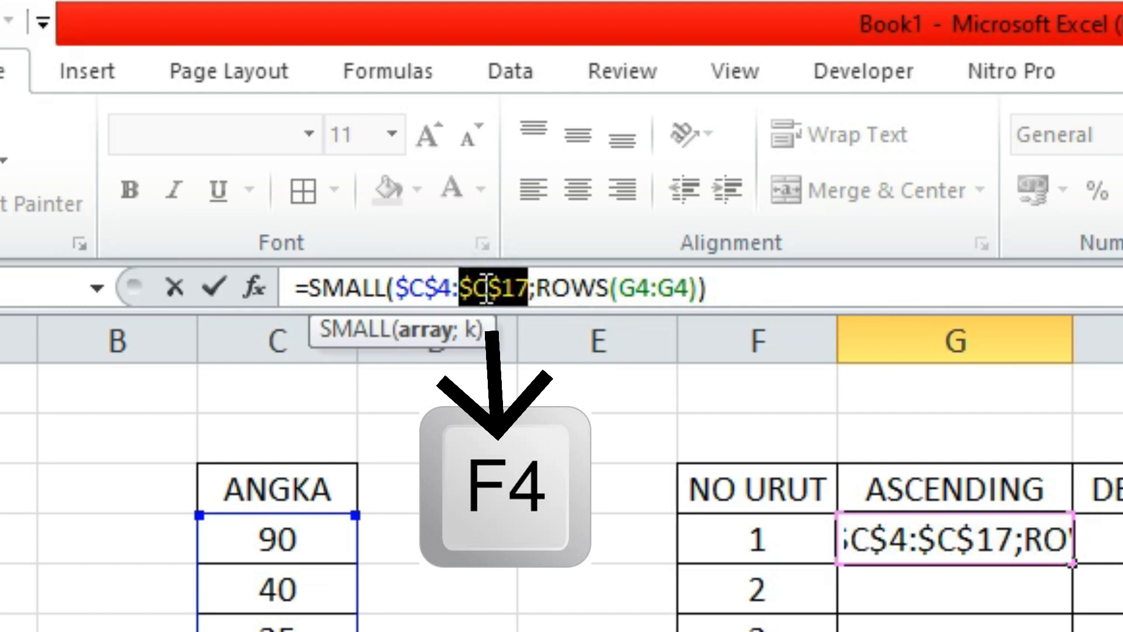
click(637, 291)
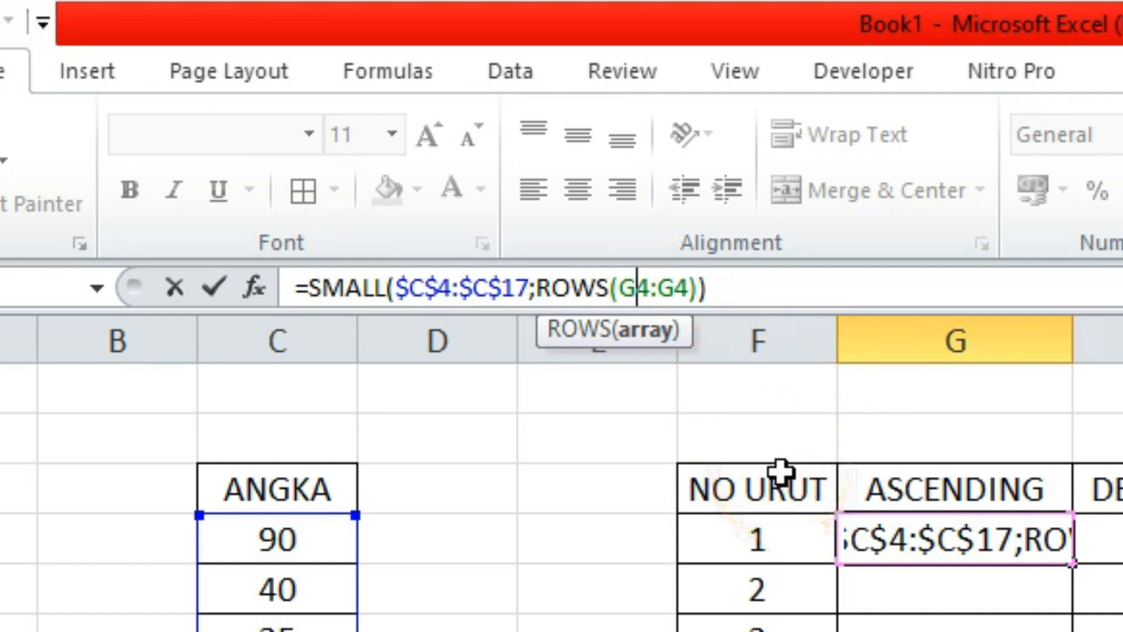
key(F4)
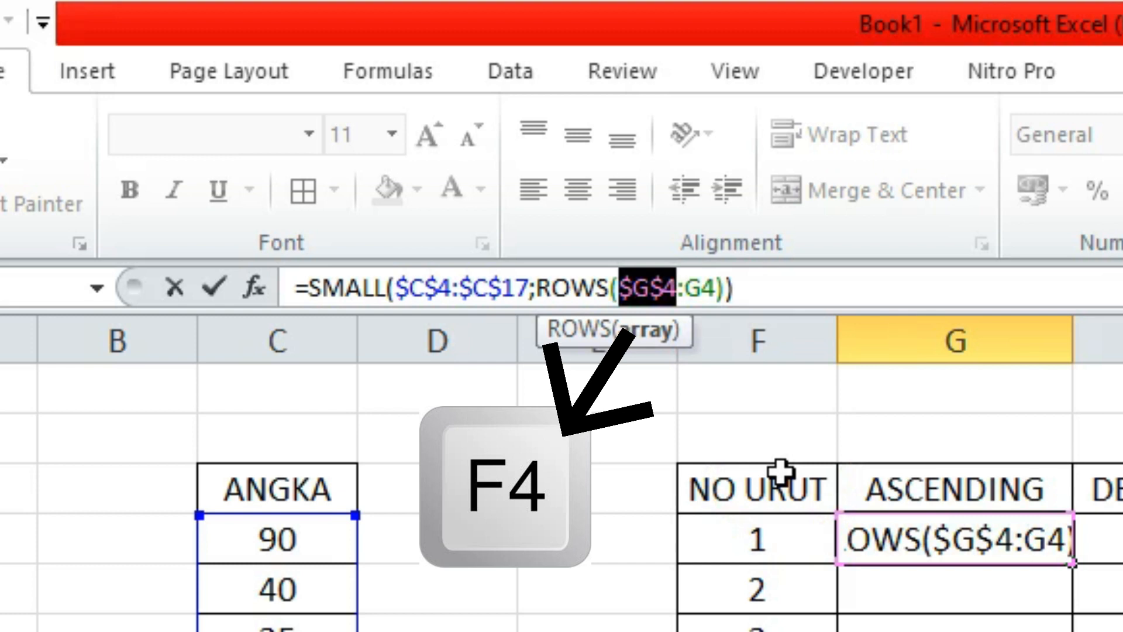
key(Return)
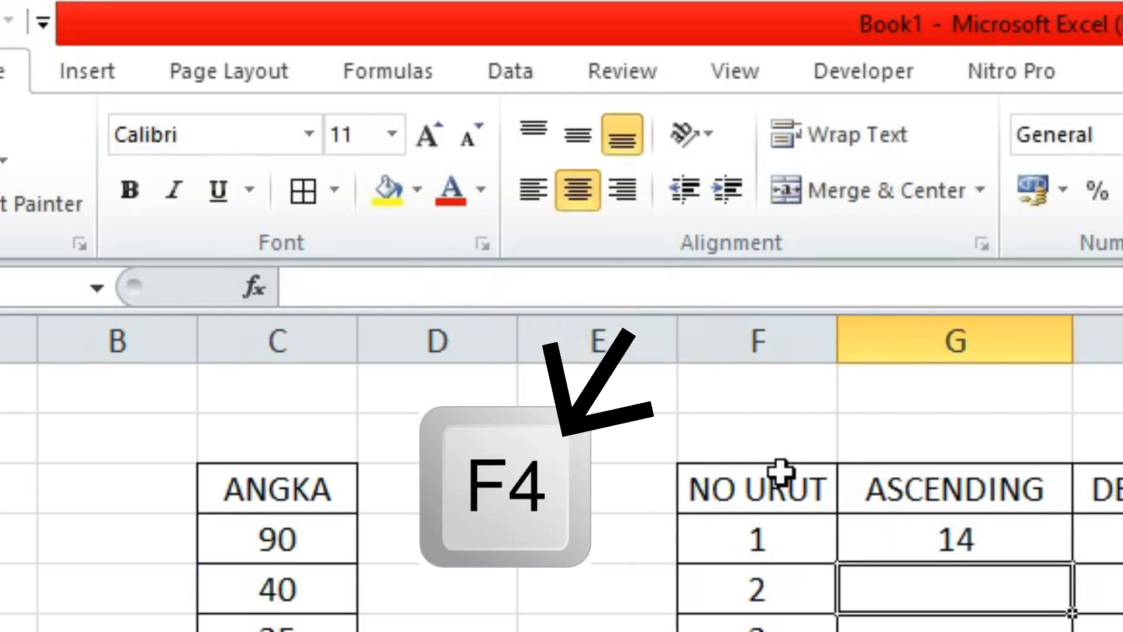
- Fill the G4 formula down the ASCENDING column to G17
click(1047, 536)
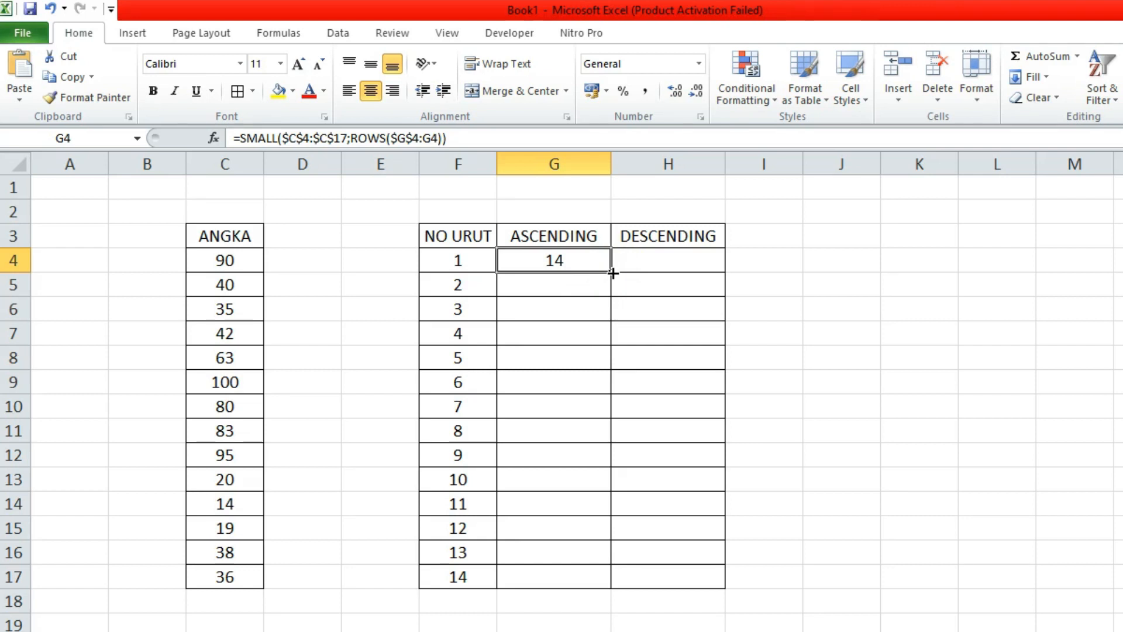
drag(610, 300, 609, 580)
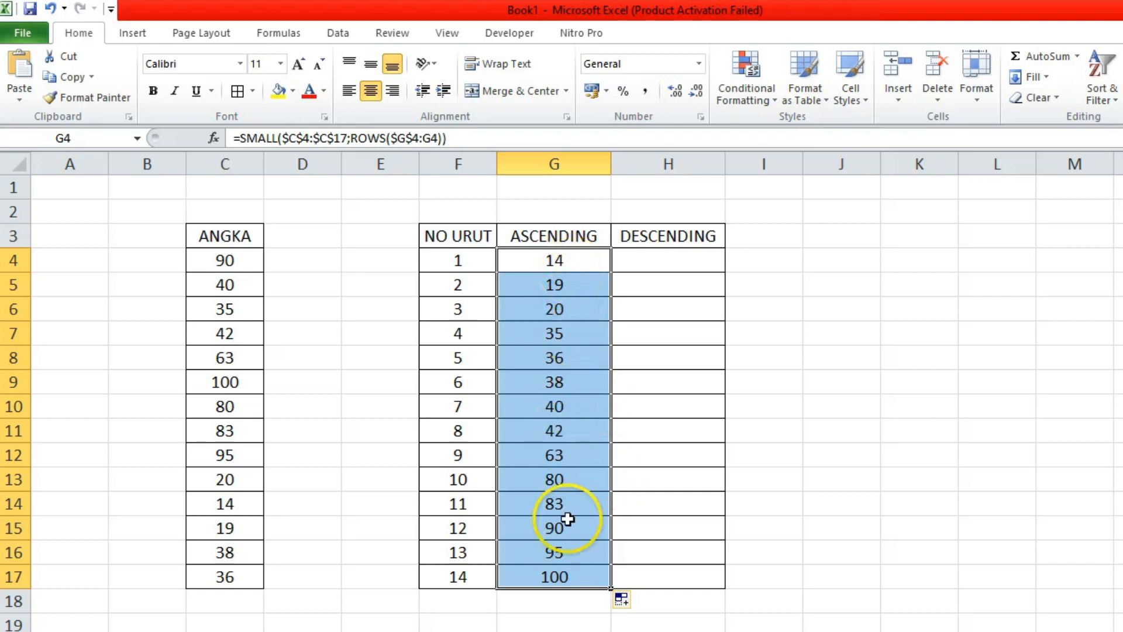
click(590, 407)
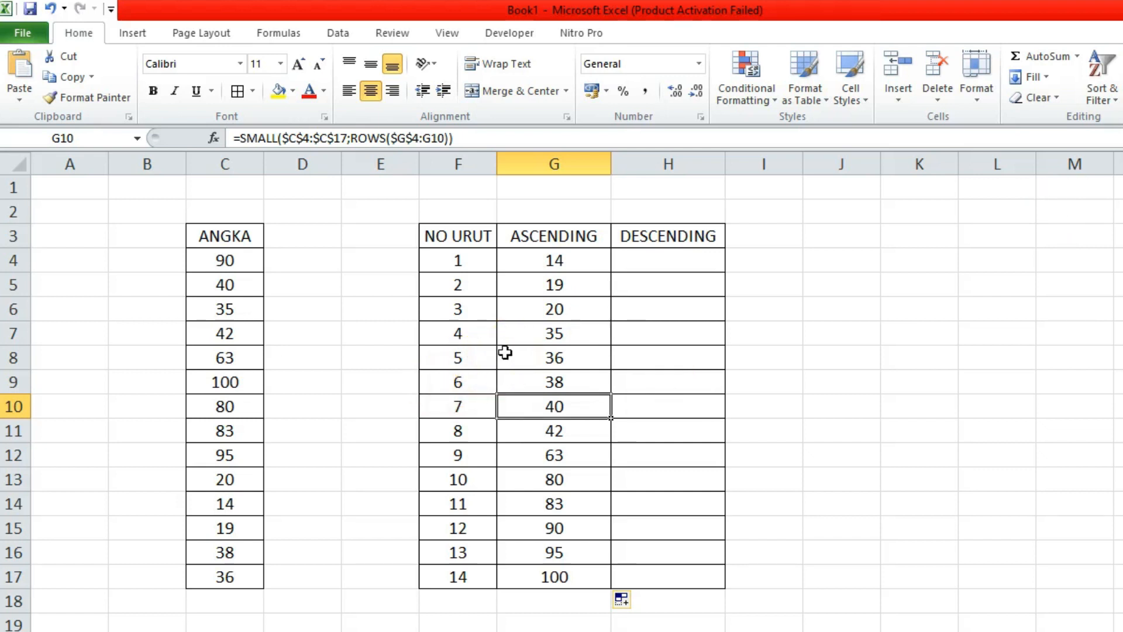
- Start a LARGE formula in cell H4 with the ANGKA values C4:C17 as its array
click(650, 261)
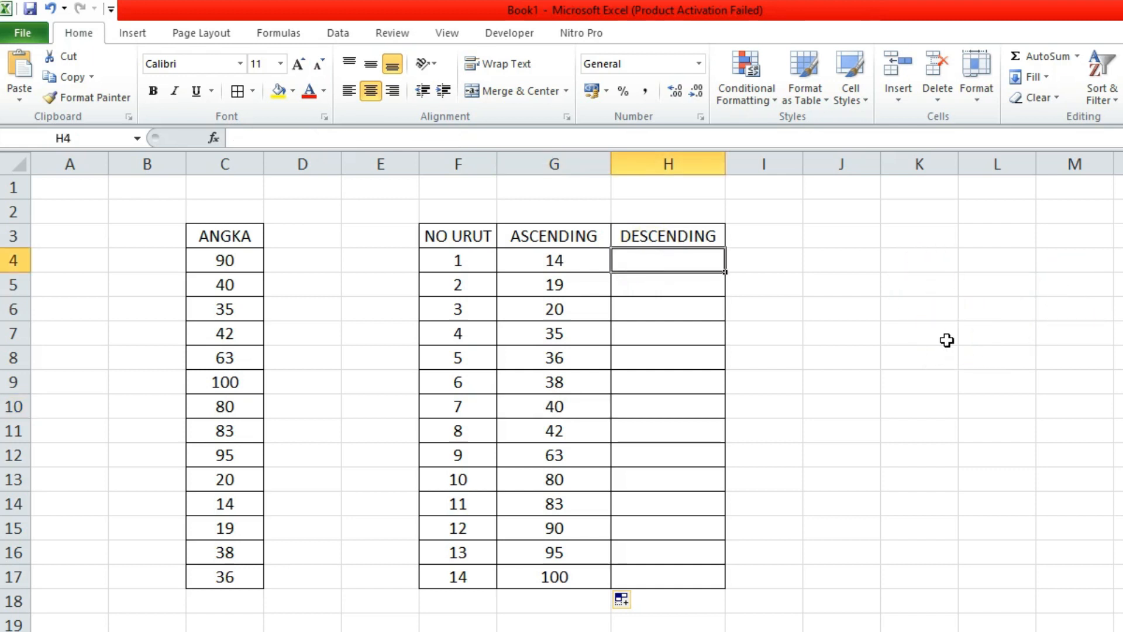
text(=)
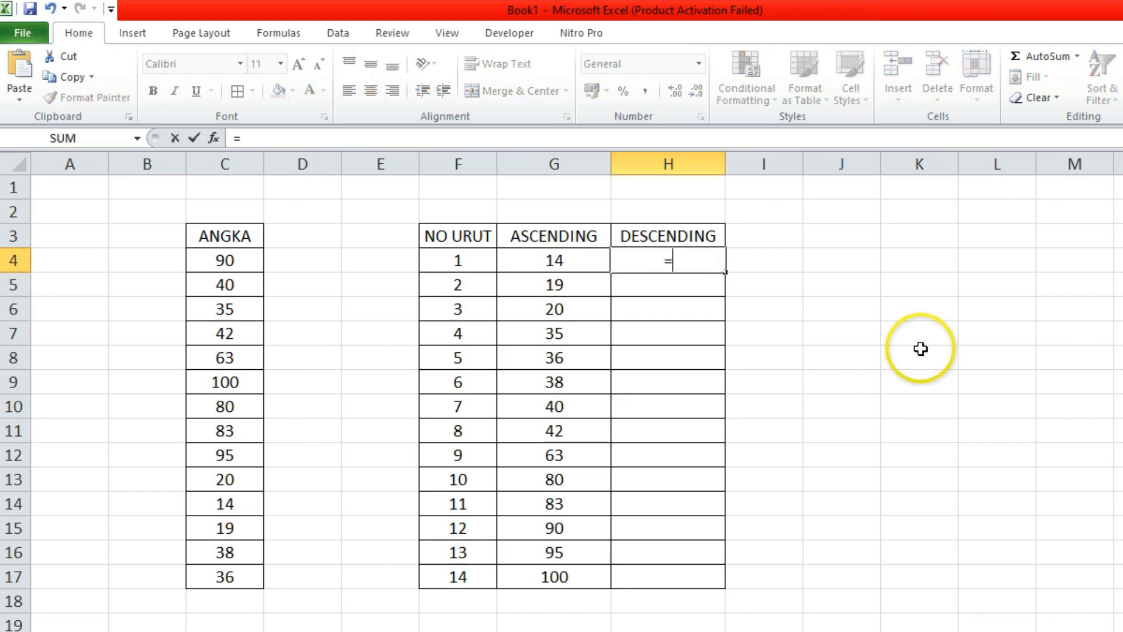
text(LARGE)
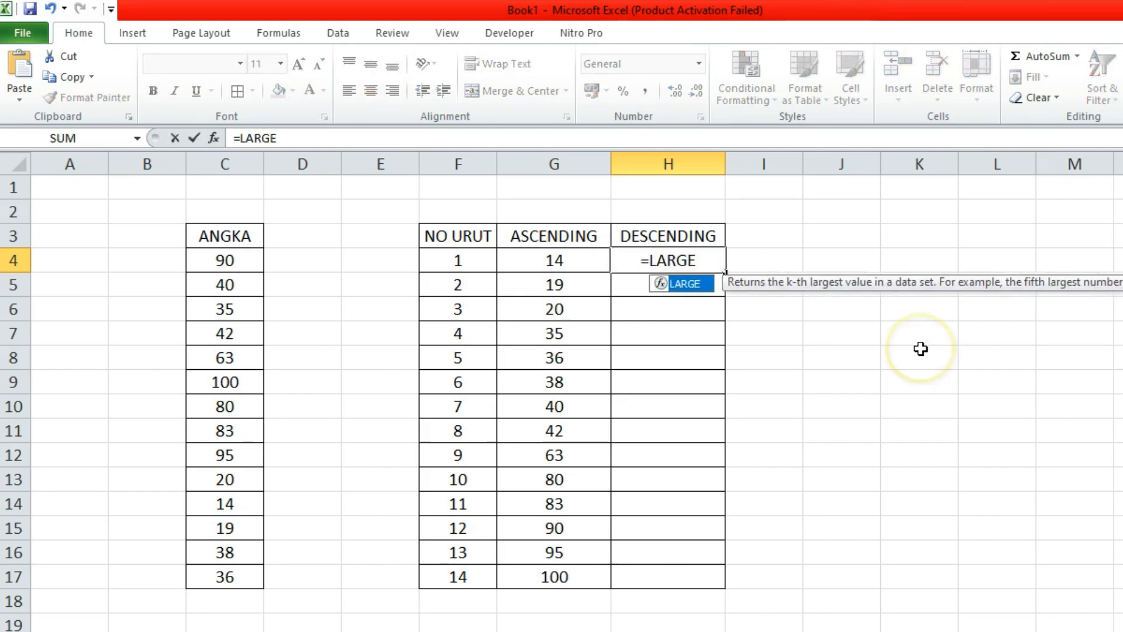
text(()
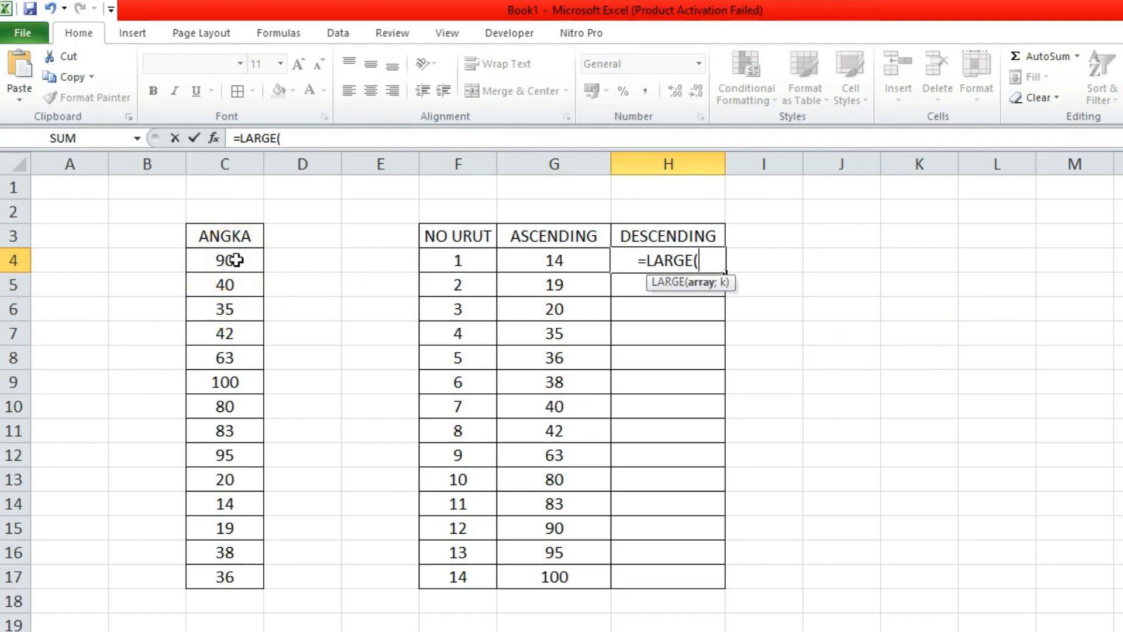
drag(235, 259, 240, 580)
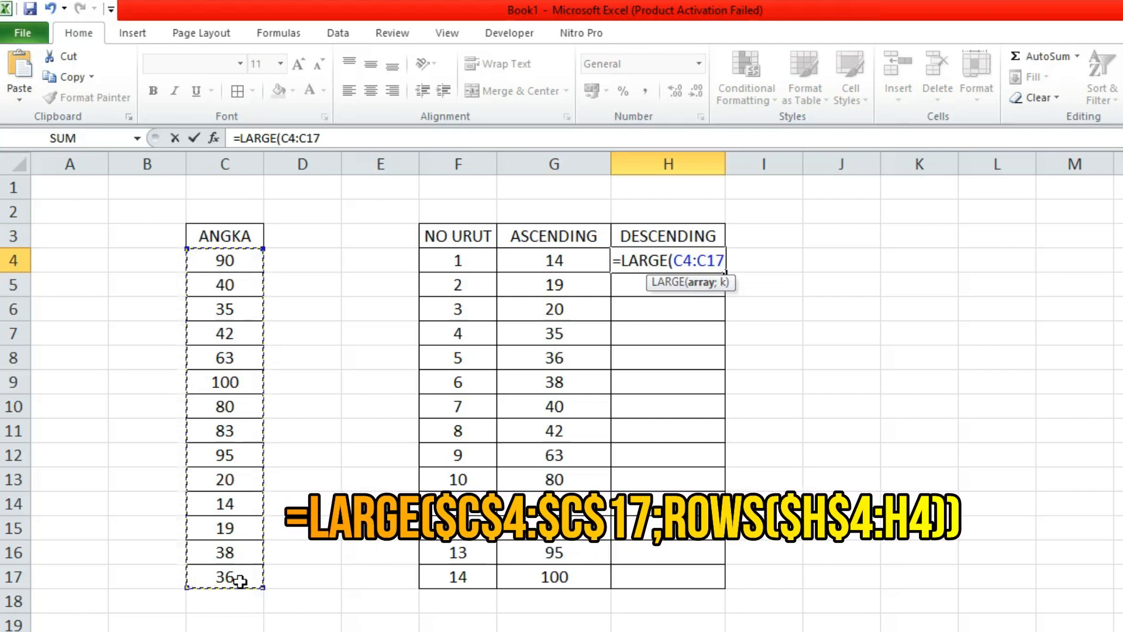
- Try to enter the H4 formula as =LARGE(C4:C17) without a k argument
text())
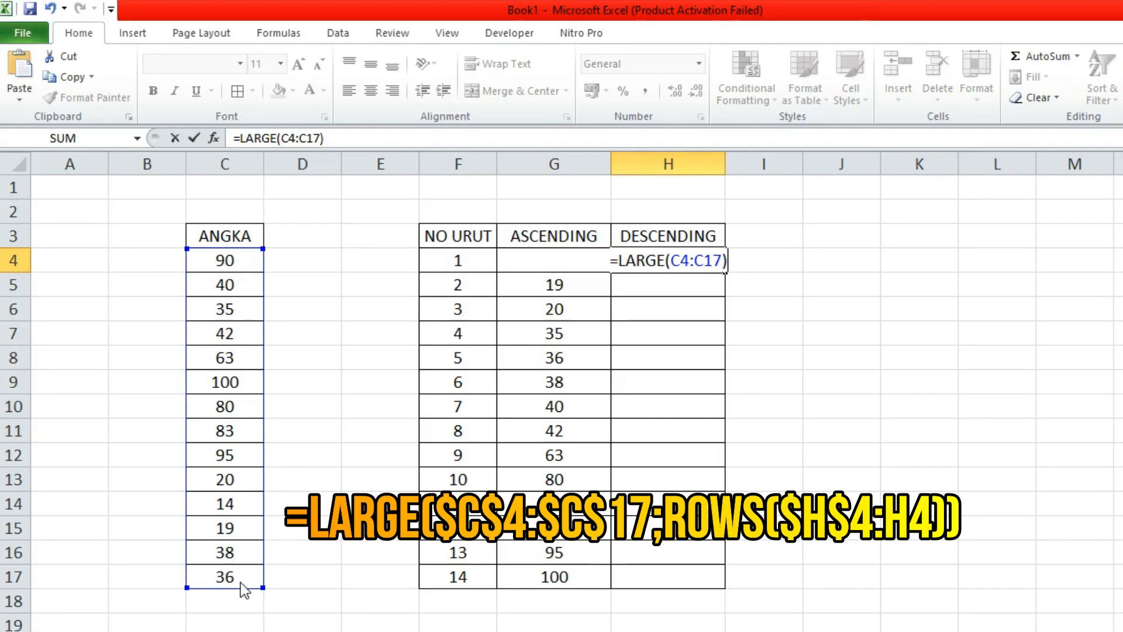
key(Return)
click(654, 402)
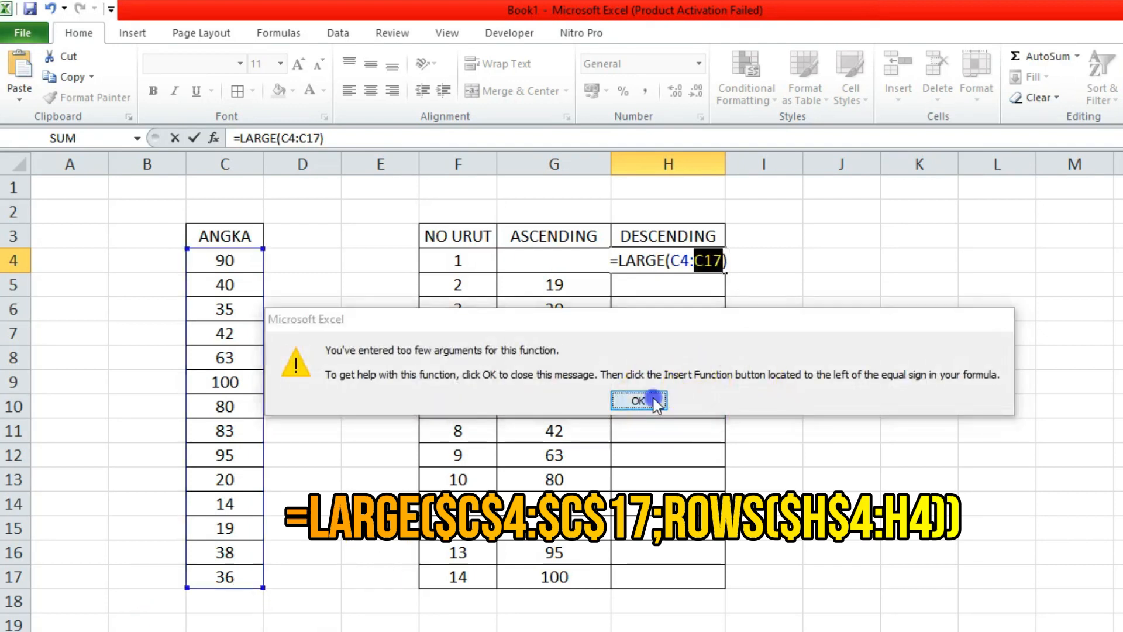
- Discard the unfinished LARGE formula in cell H4
click(721, 262)
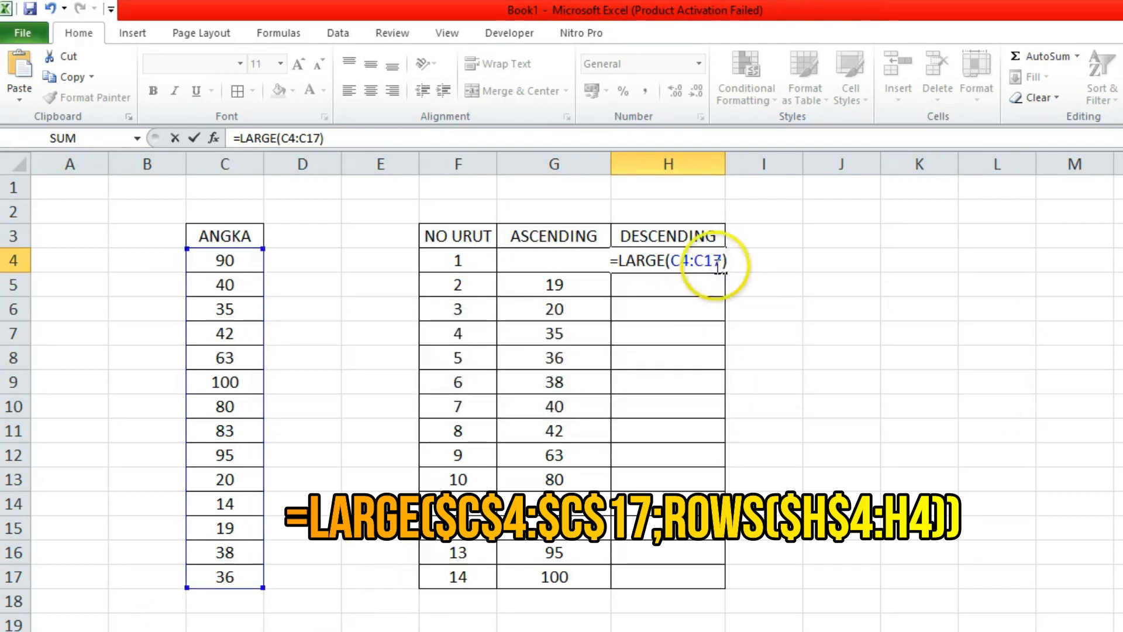
key(BackSpace)
key(BackSpace)
key(BackSpace)
key(BackSpace)
key(BackSpace)
key(BackSpace)
key(BackSpace)
key(BackSpace)
key(BackSpace)
key(BackSpace)
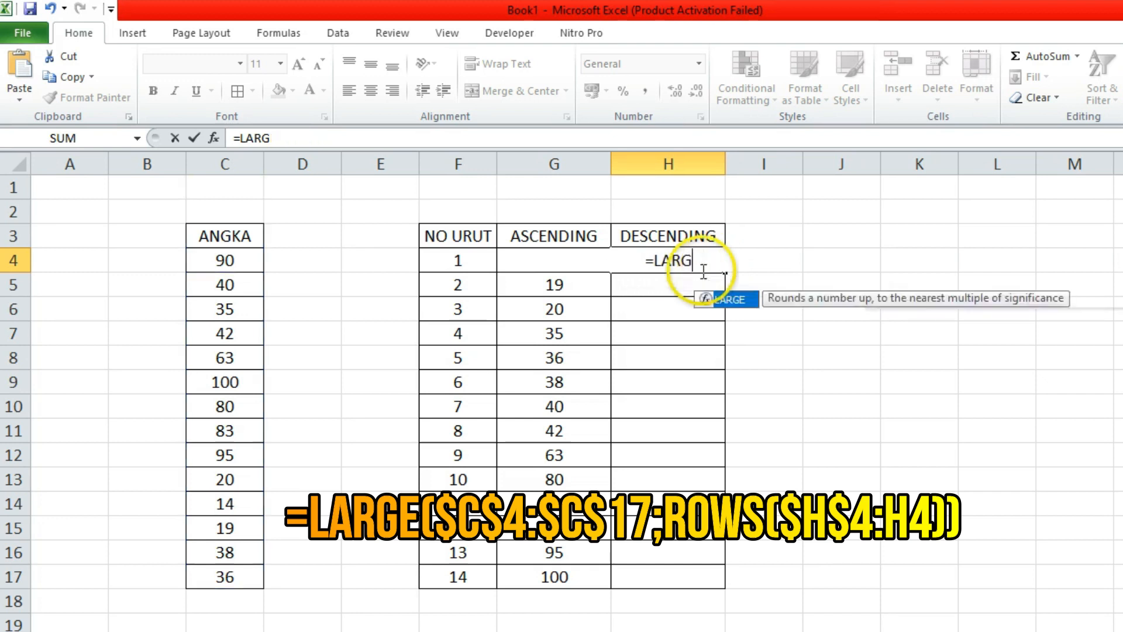
key(Escape)
key(Return)
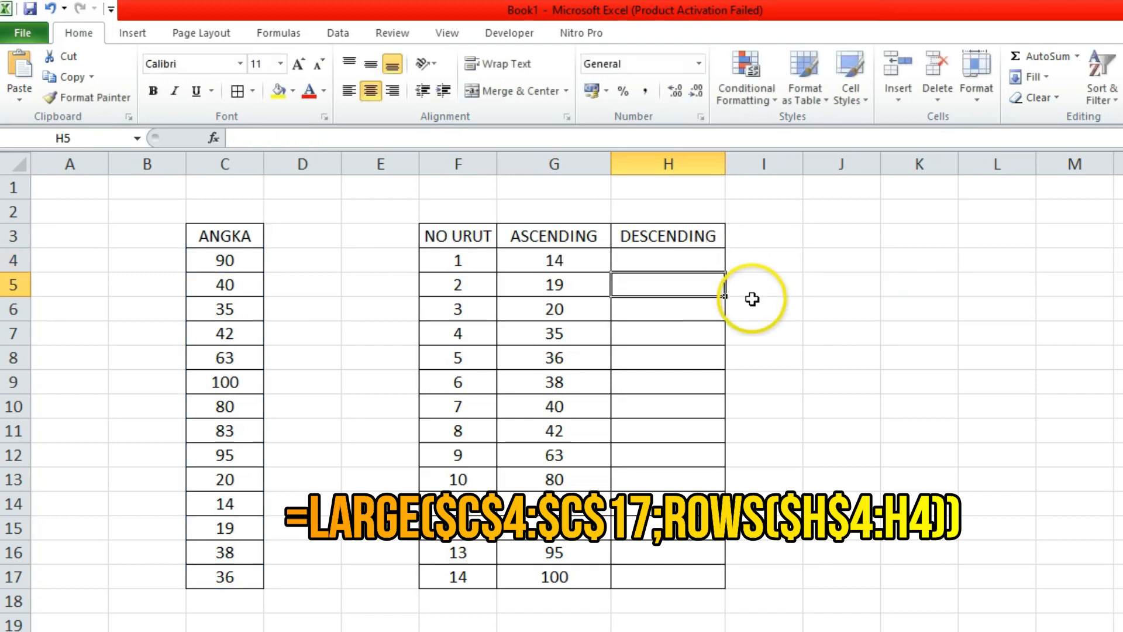
- Start a new LARGE formula in cell H4 with the ANGKA values C4:C17 as its array
click(585, 291)
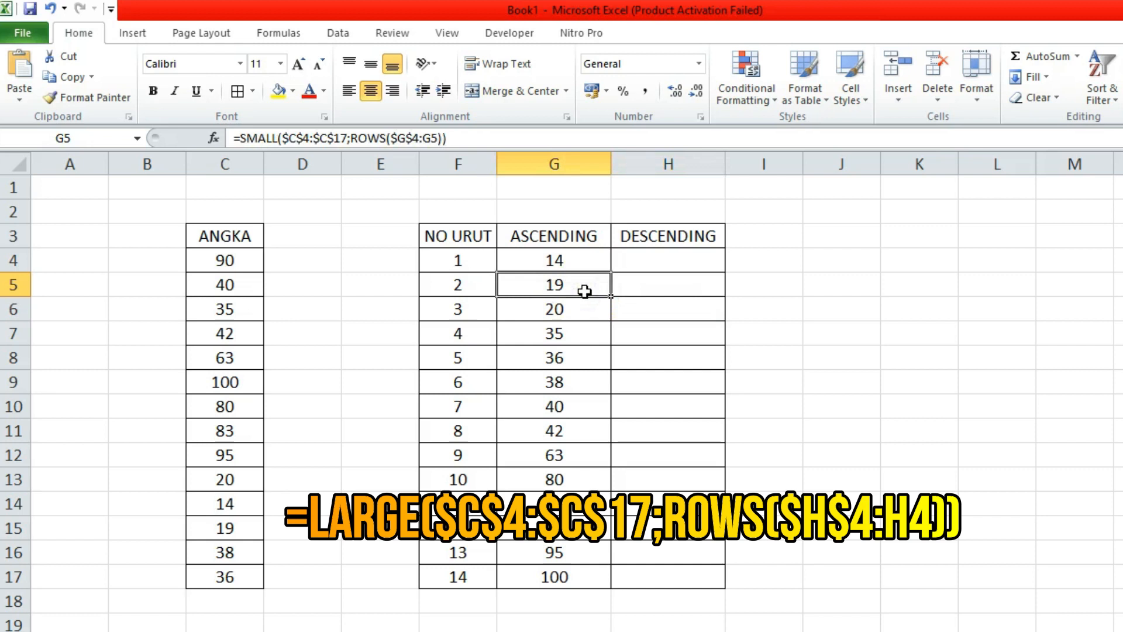
click(678, 265)
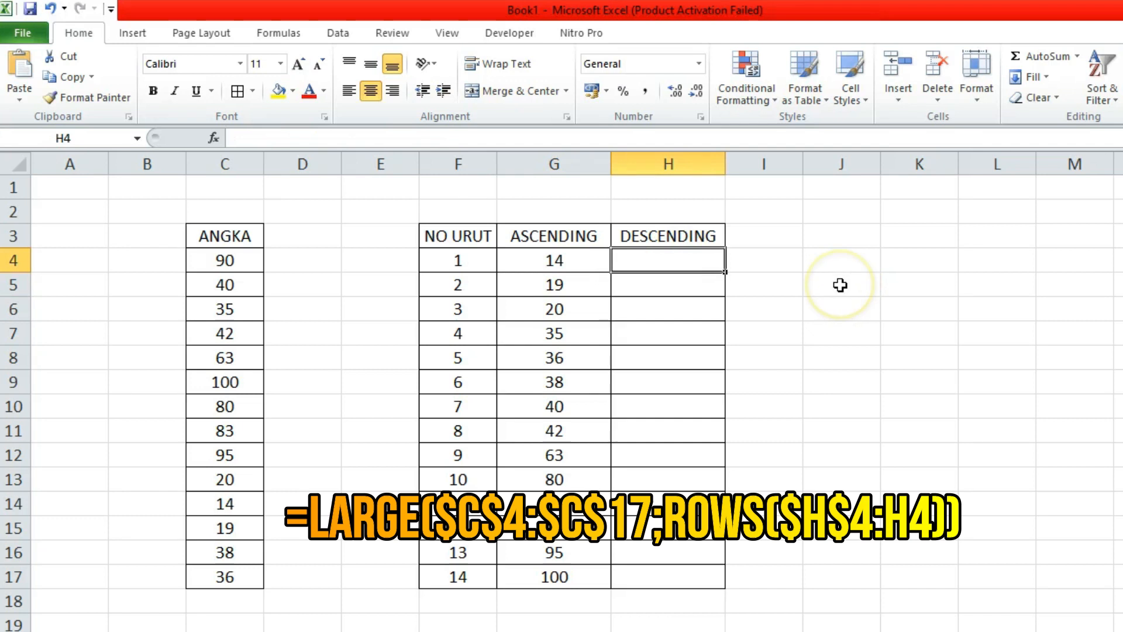
text(=)
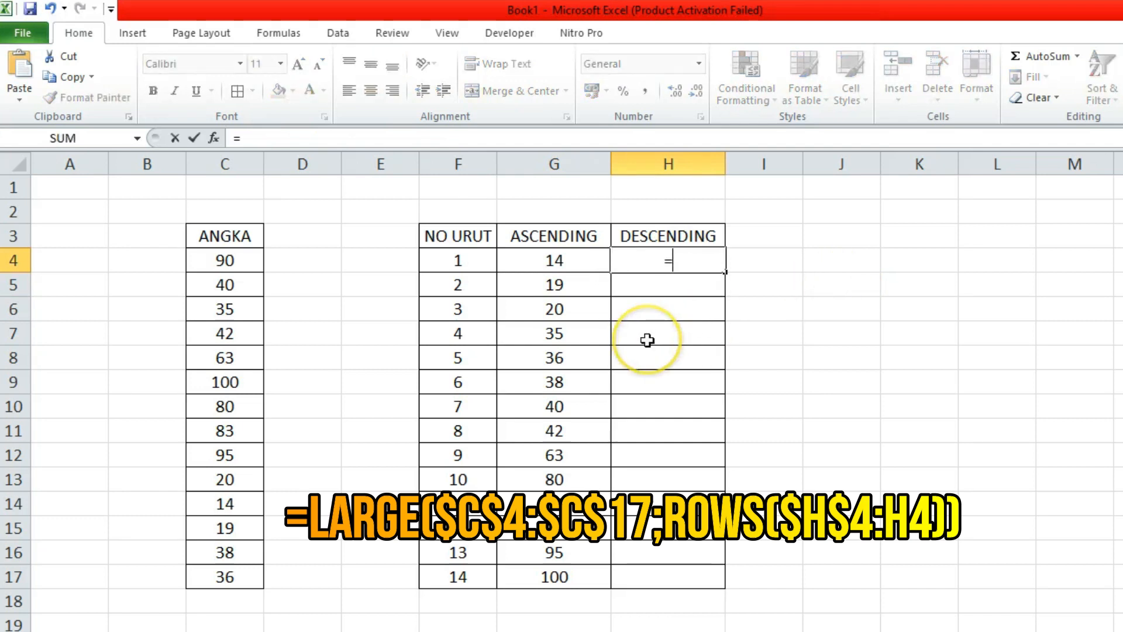
text(LARGE)
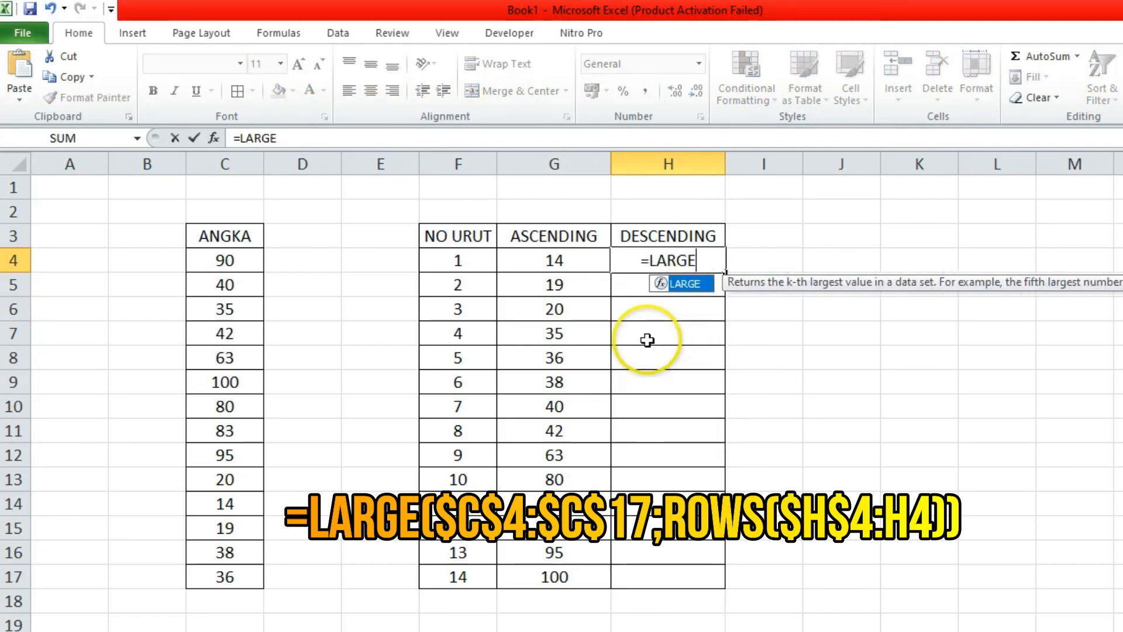
text(9)
key(BackSpace)
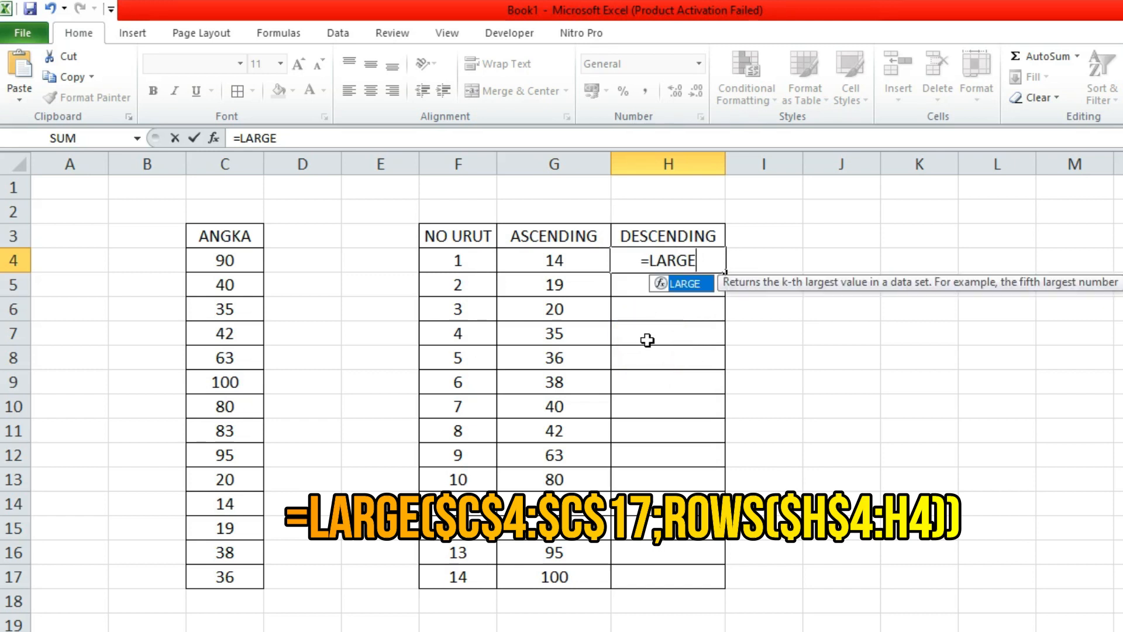
text(()
drag(222, 260, 228, 578)
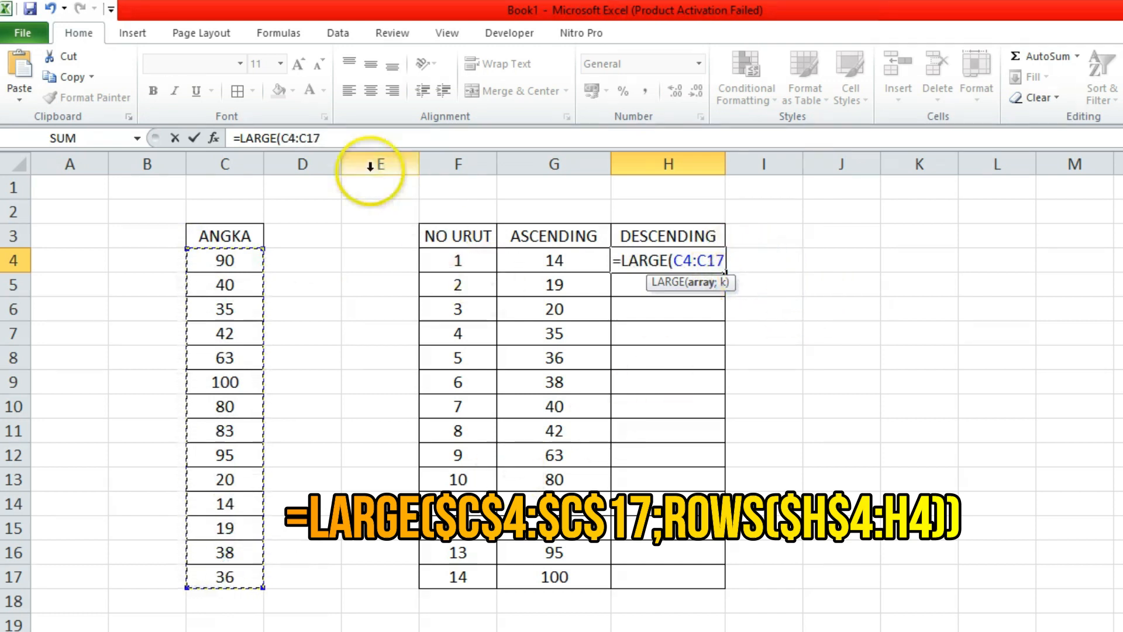
- Complete the H4 formula with ROWS(H4:H4) as the k argument and enter it as =LARGE(C4:C17;ROWS(H4:H4))
click(354, 140)
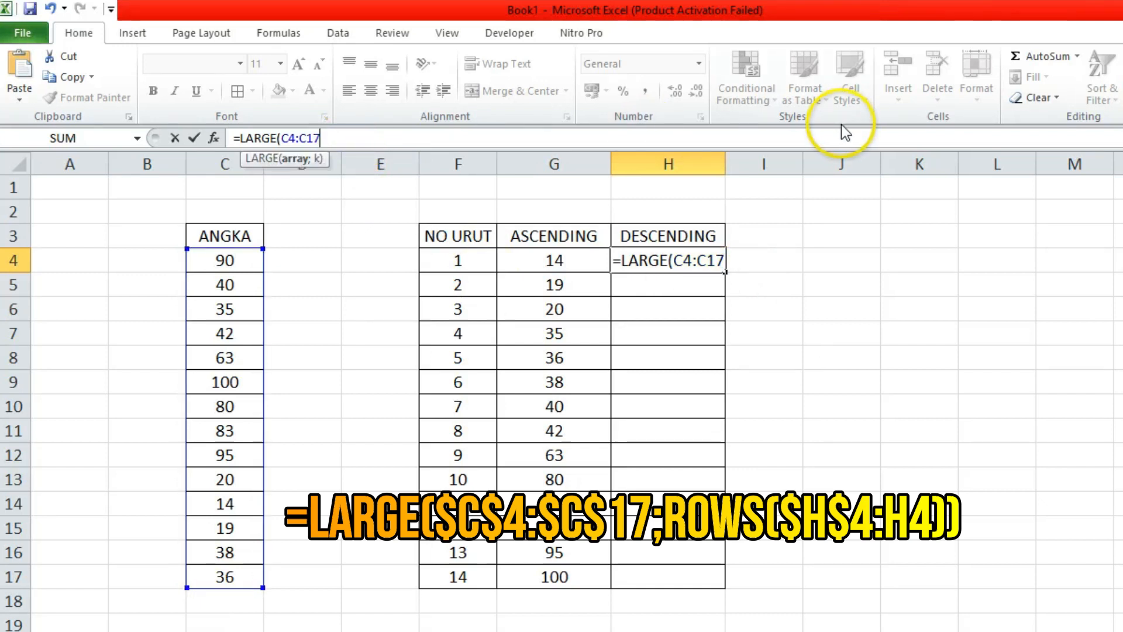
text(;)
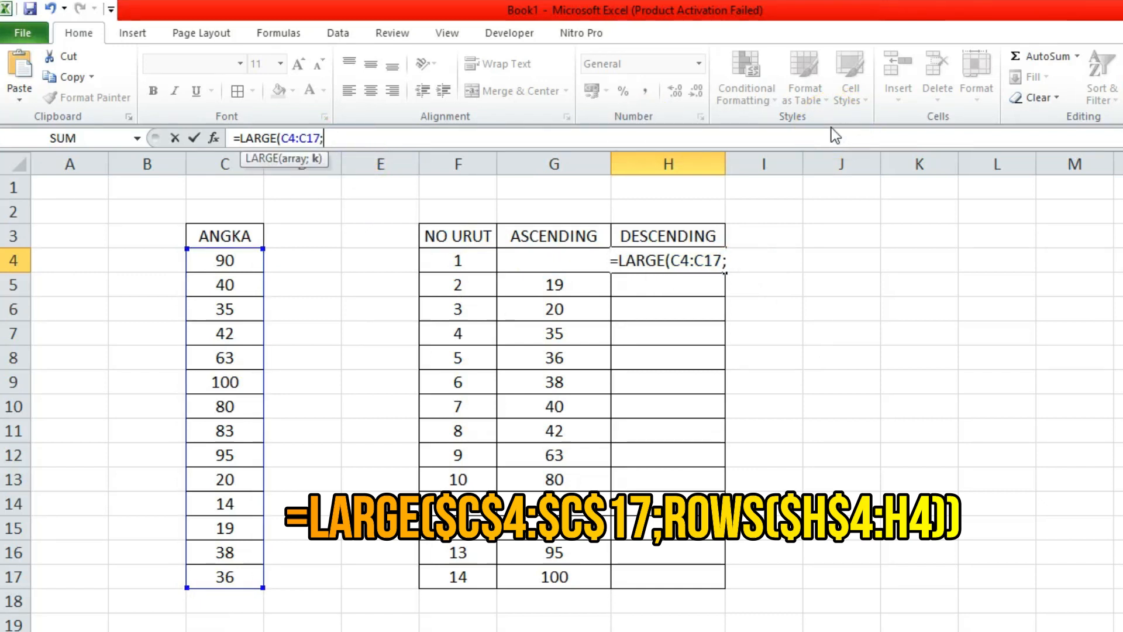
text(R)
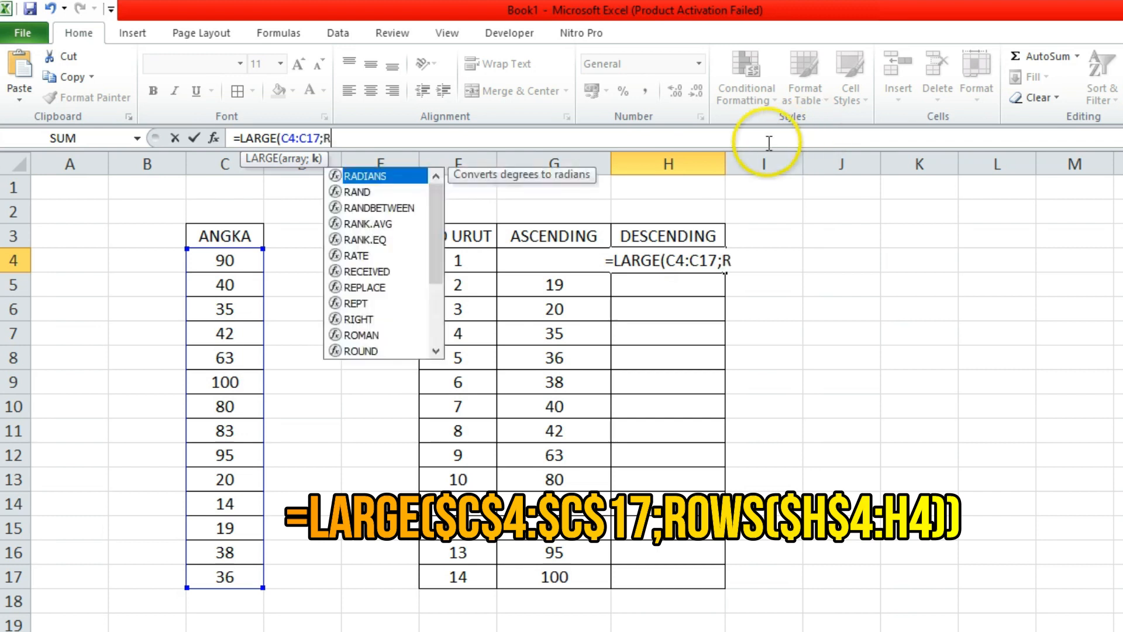
text(OWS)
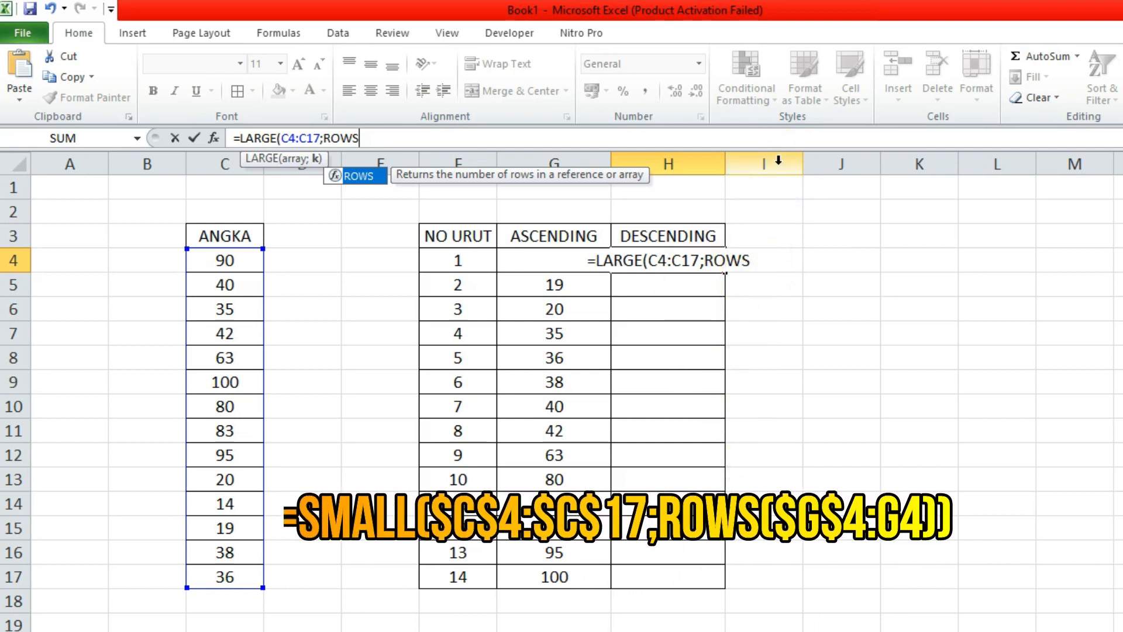
text(()
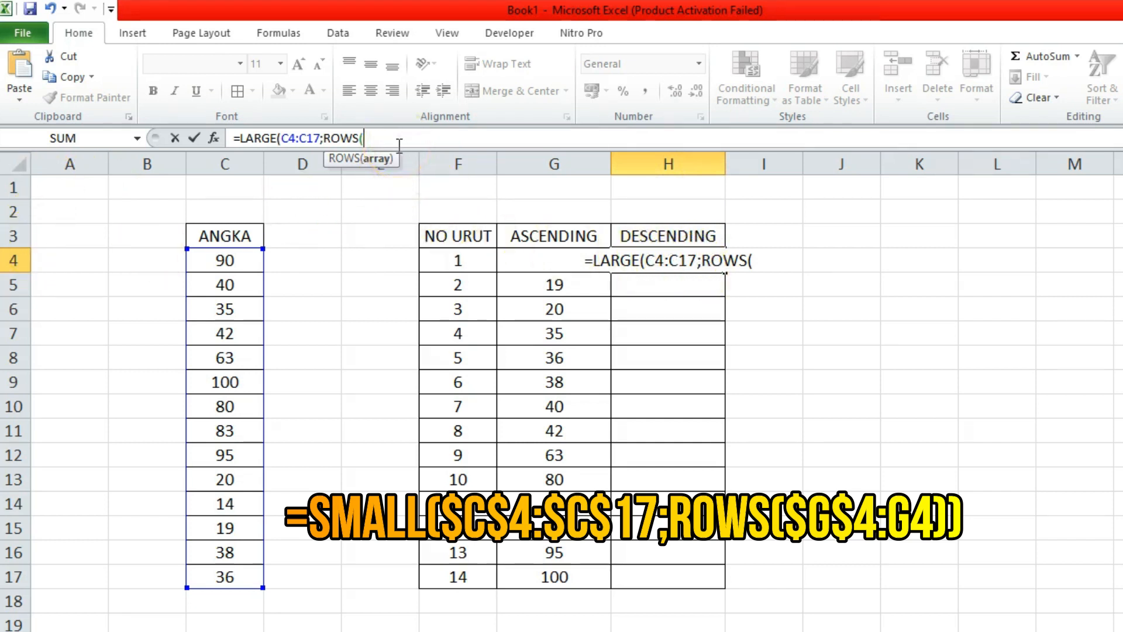
text(H4)
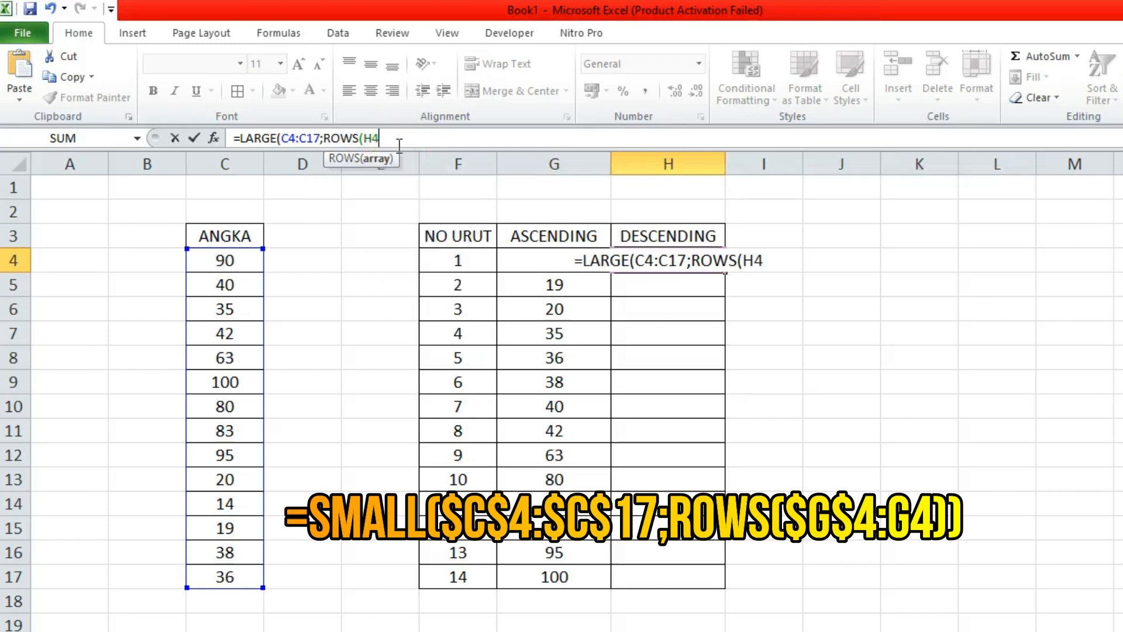
text(:)
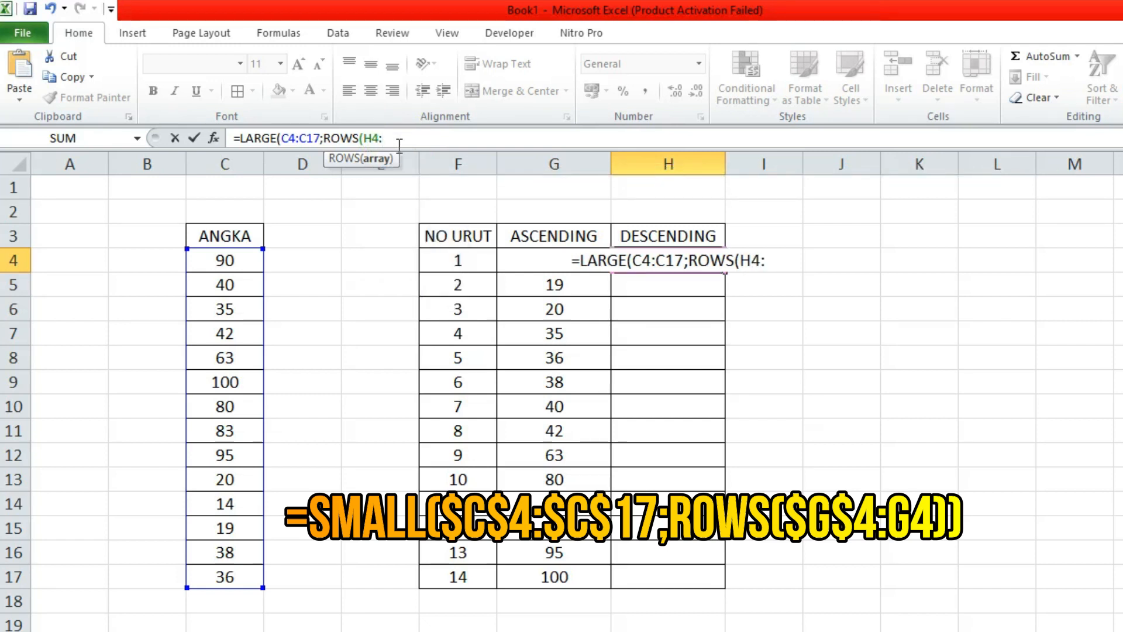
text(H4)
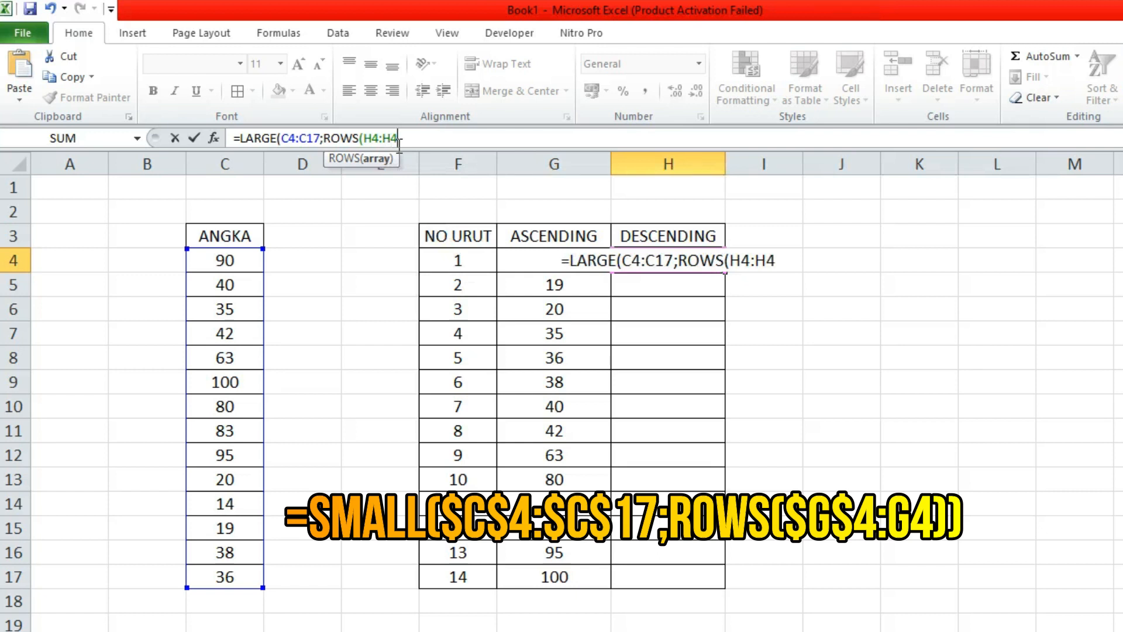
text()))
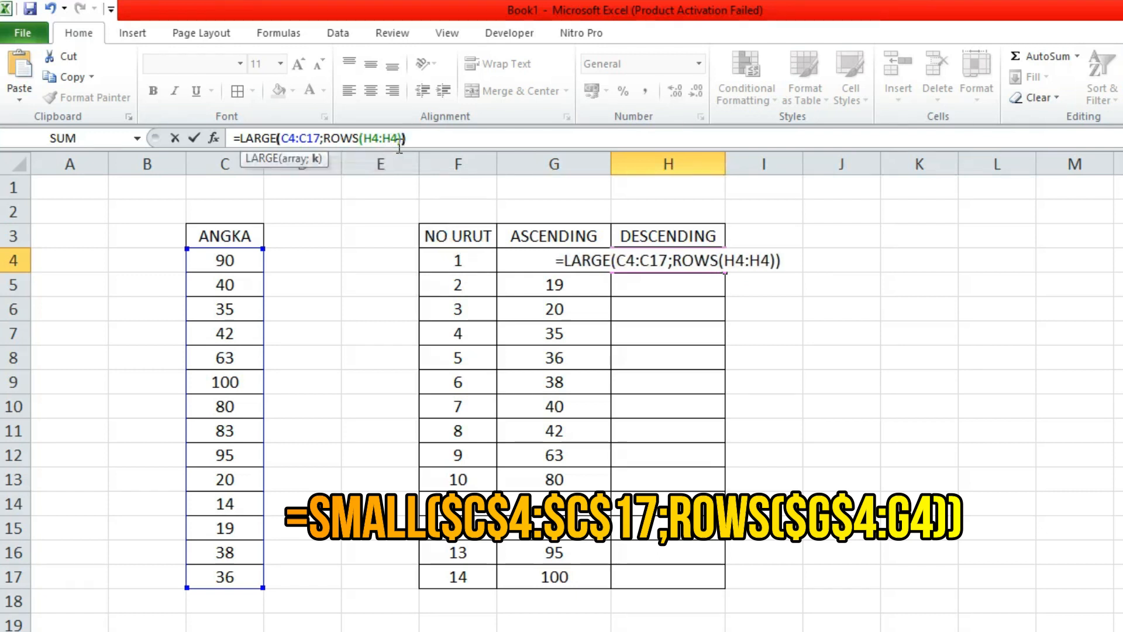
key(Return)
key(Up)
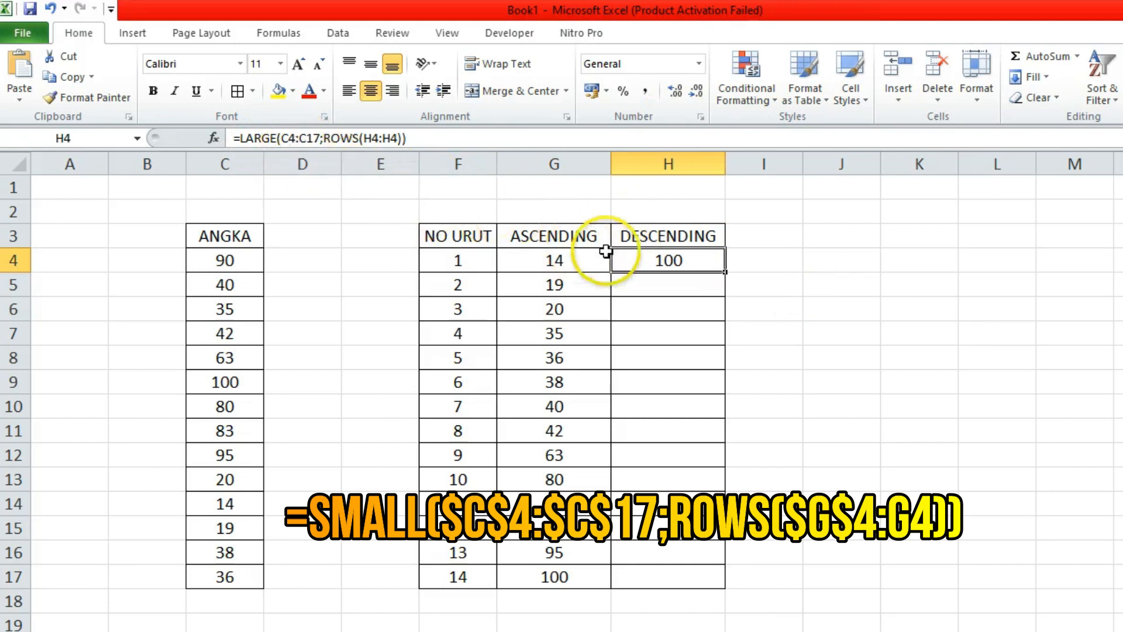
- Make the references in the H4 formula absolute except the last one, giving =LARGE($C$4:$C$17;ROWS($H$4:H4))
click(304, 139)
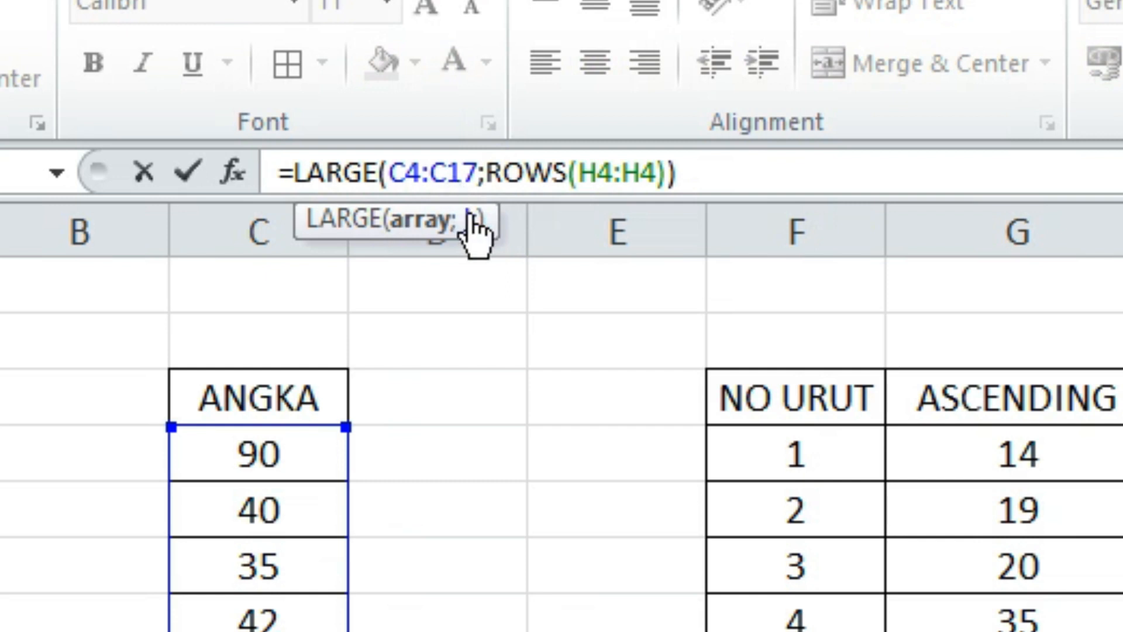
click(549, 304)
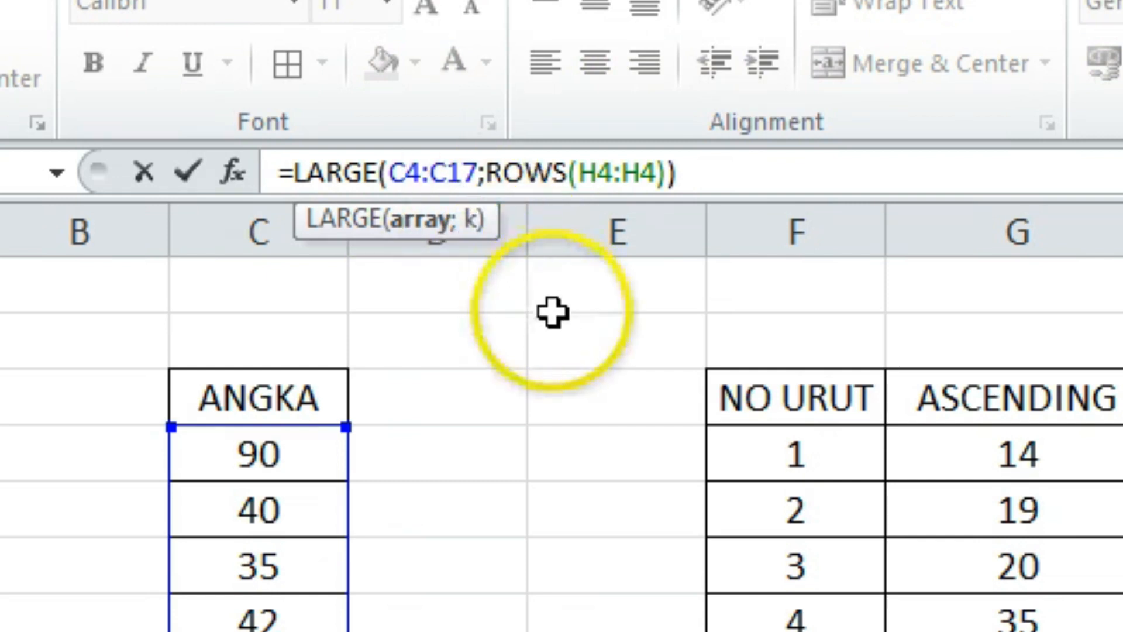
key(F4)
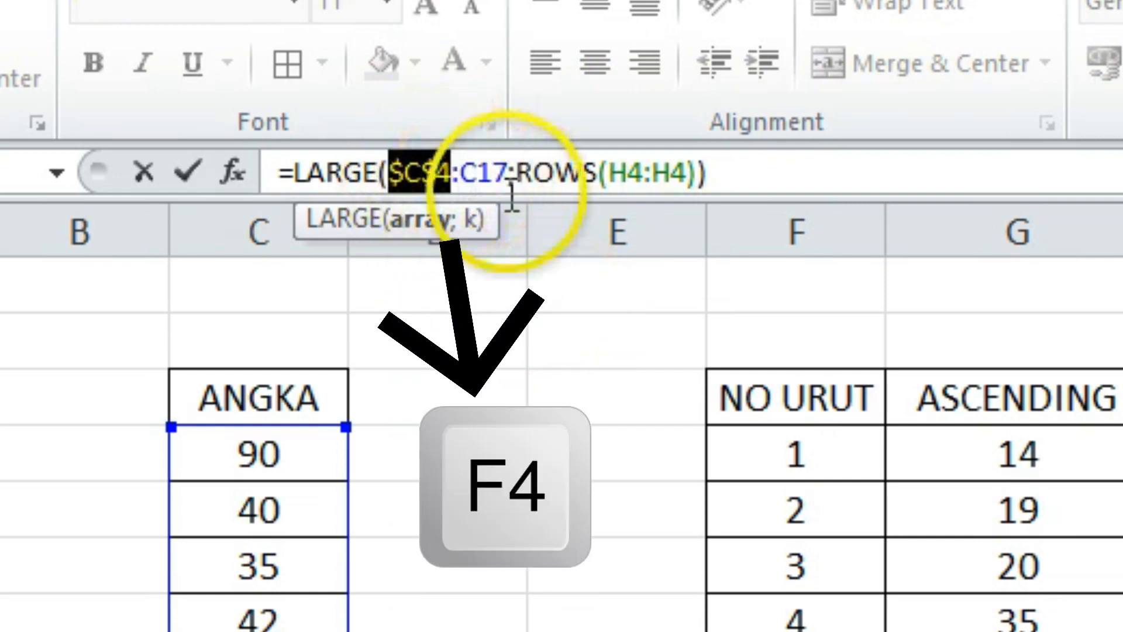
click(492, 172)
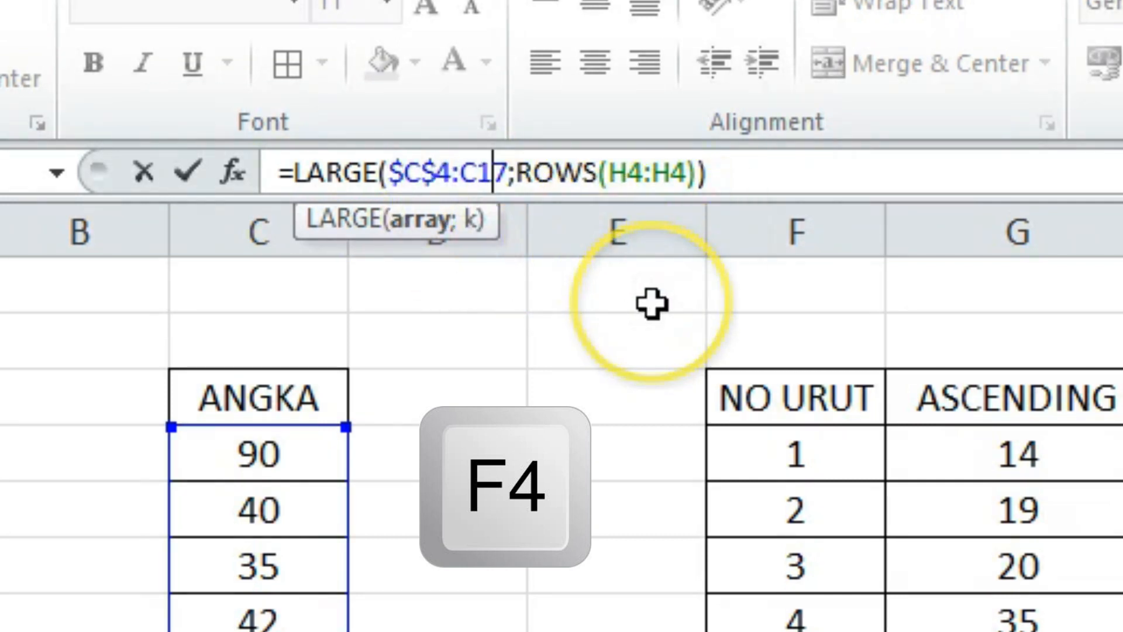
key(F4)
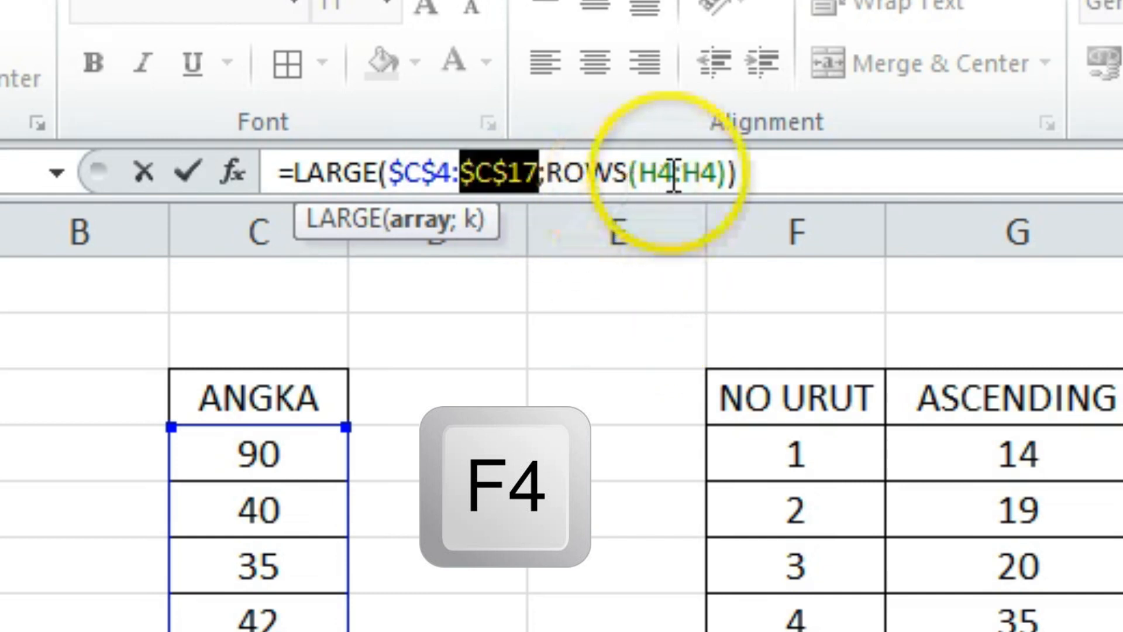
click(662, 158)
key(F4)
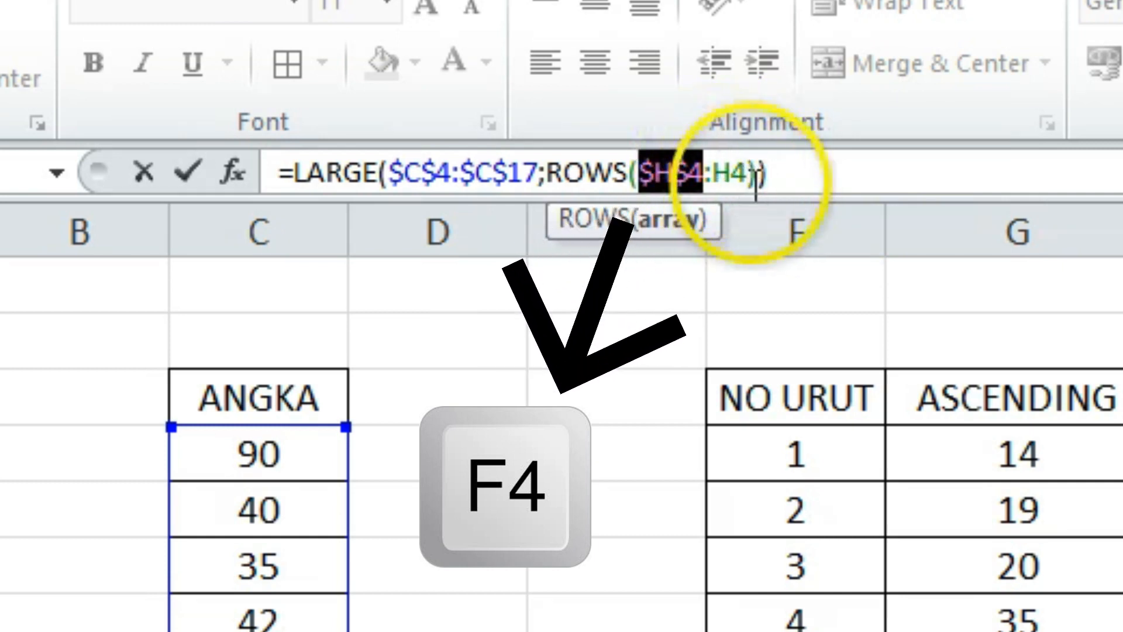
text())
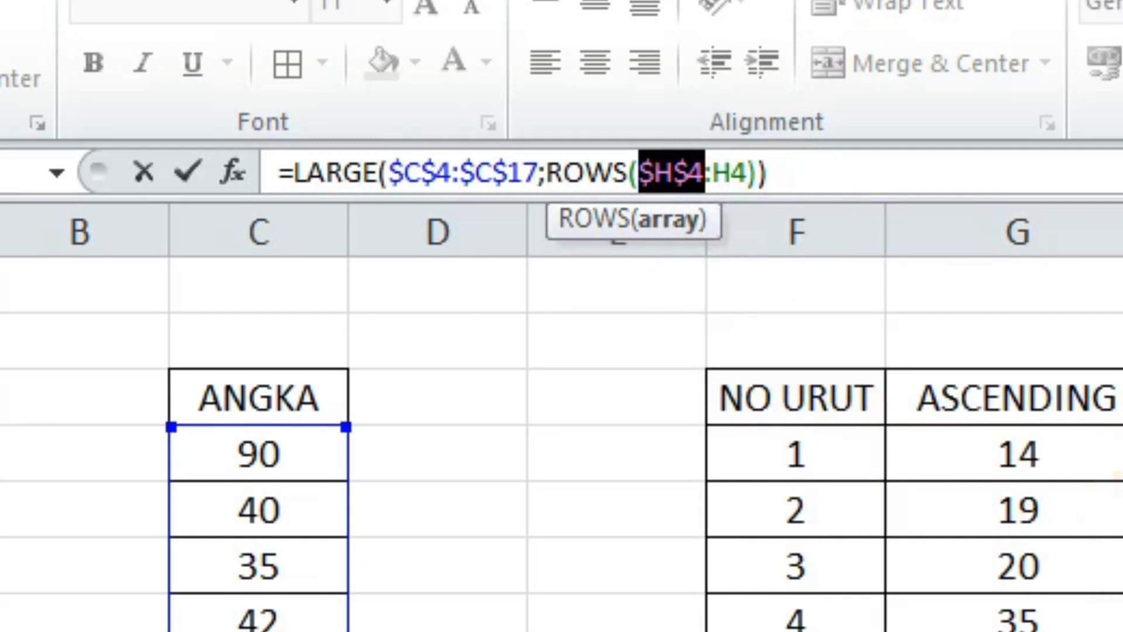
key(Return)
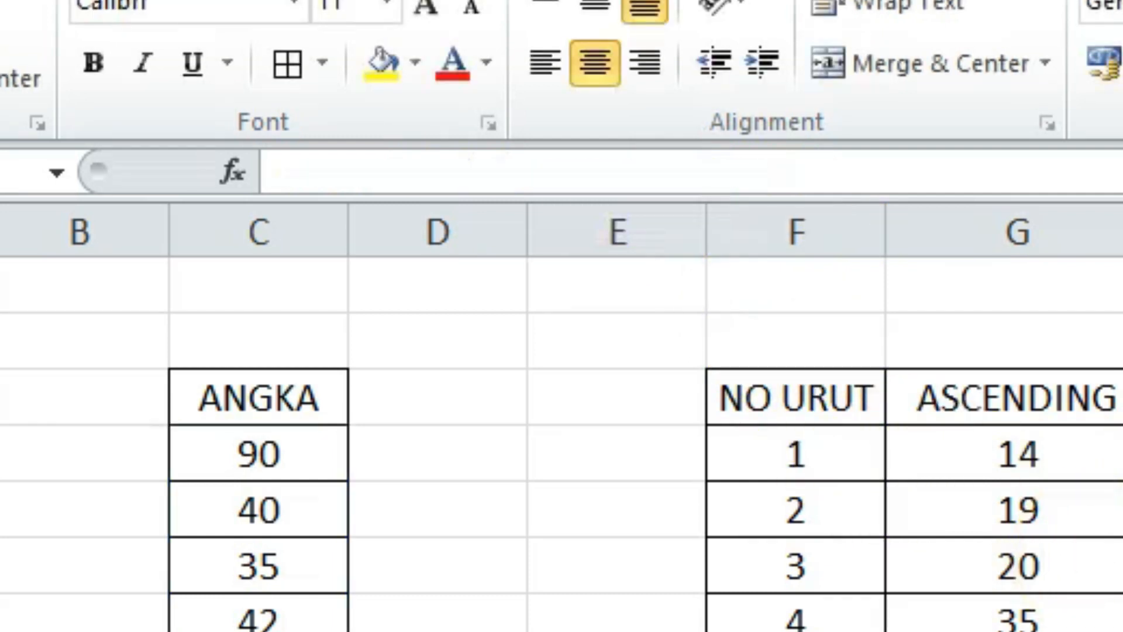
key(Up)
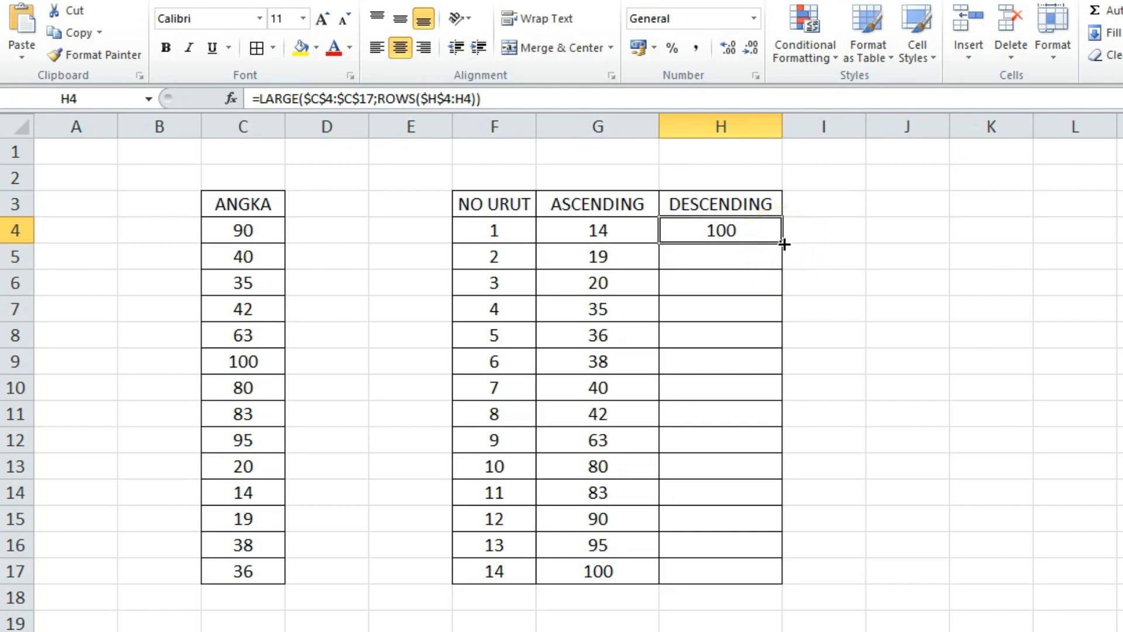
- Fill the H4 formula down the DESCENDING column to H17
drag(784, 245, 785, 387)
drag(784, 459, 782, 585)
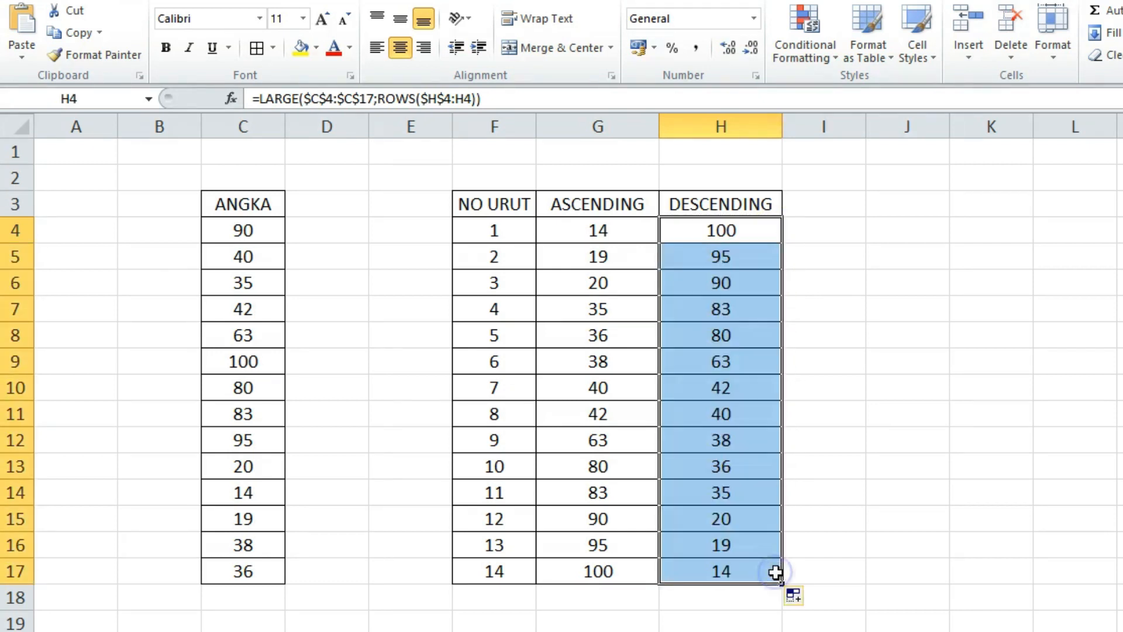
click(739, 229)
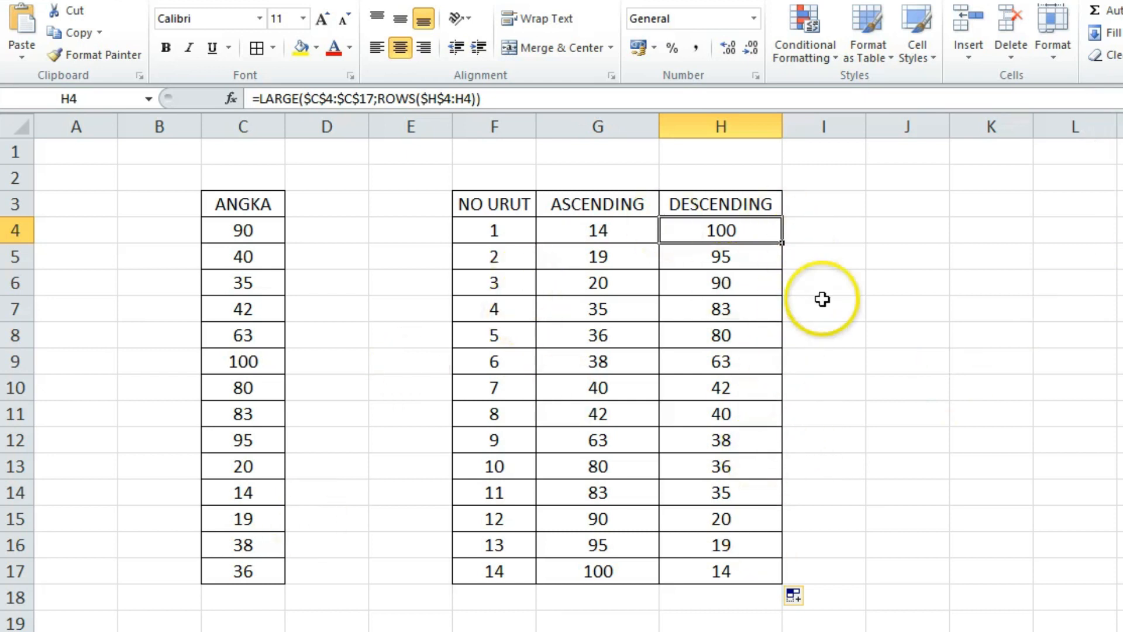
scroll(752, 489, down, 1)
scroll(753, 489, up, 1)
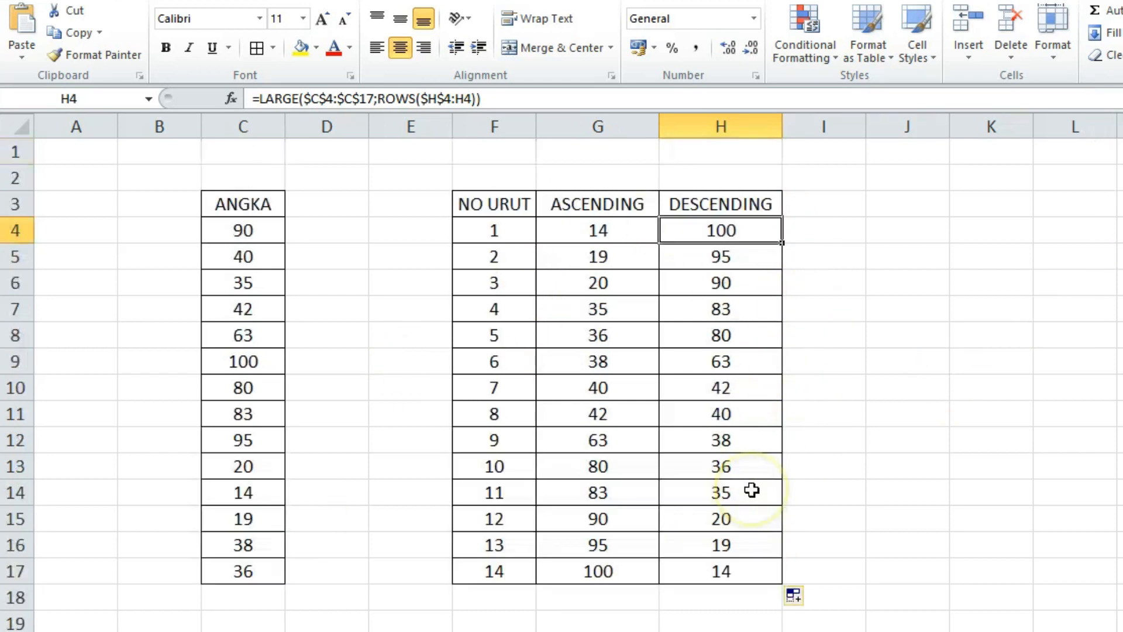